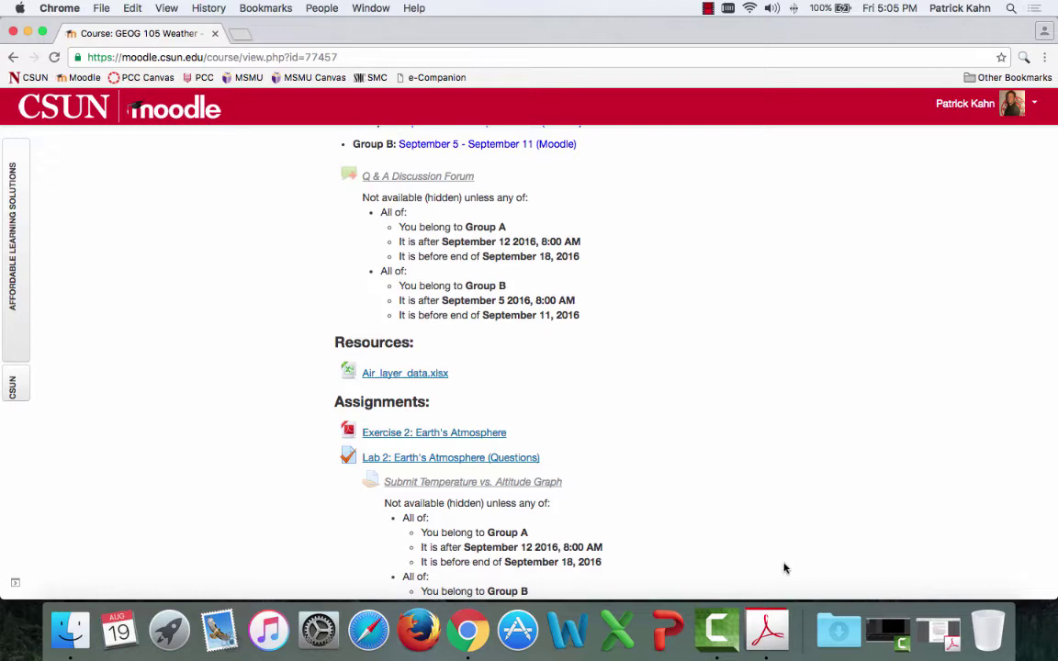
Step: Look over the lab manual PDF, then bring the Moodle course page back to the front
click(765, 630)
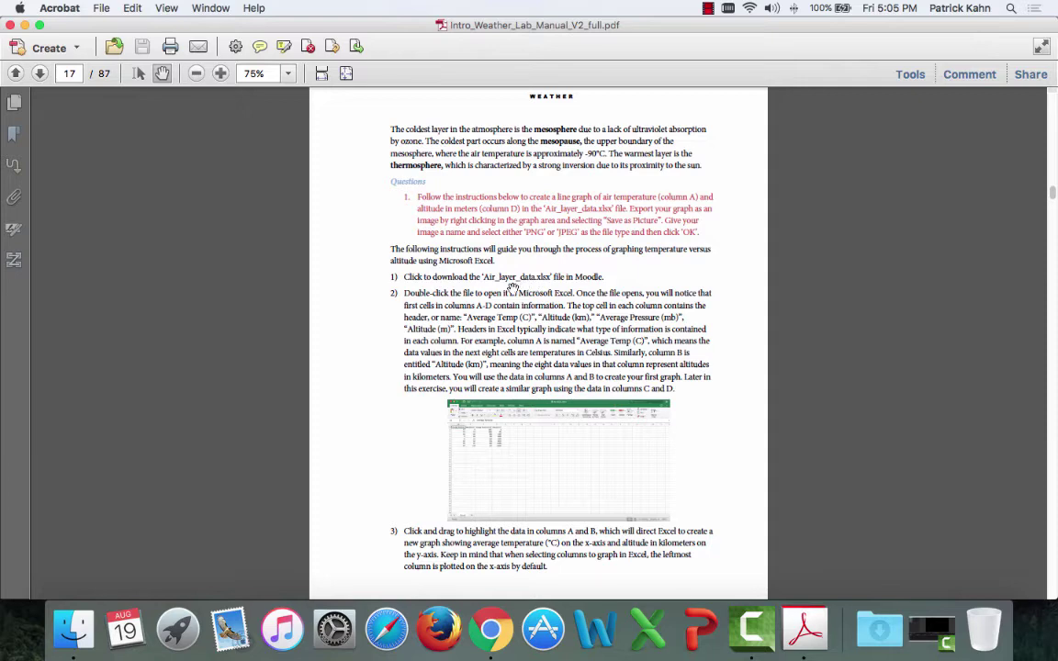
scroll(512, 288, down, 3)
scroll(512, 288, down, 3)
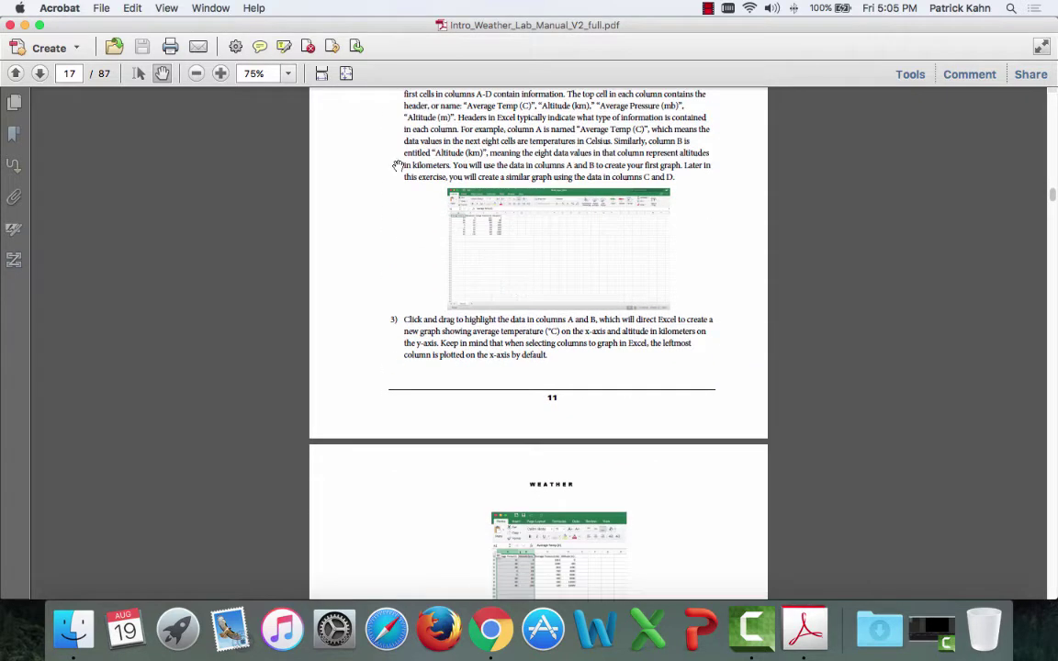
click(25, 25)
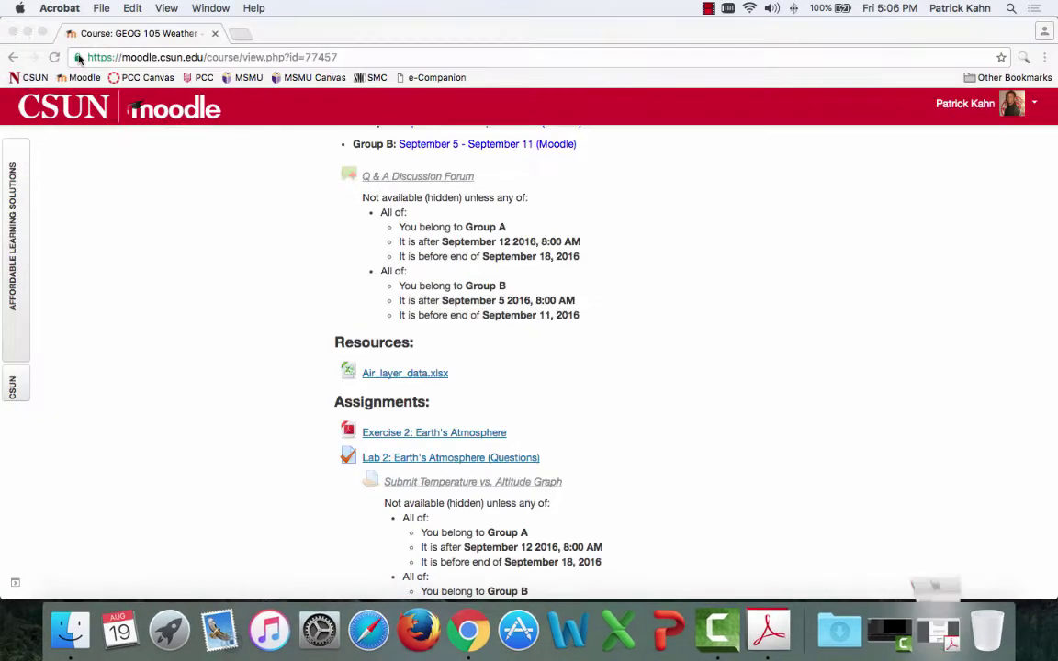
click(179, 41)
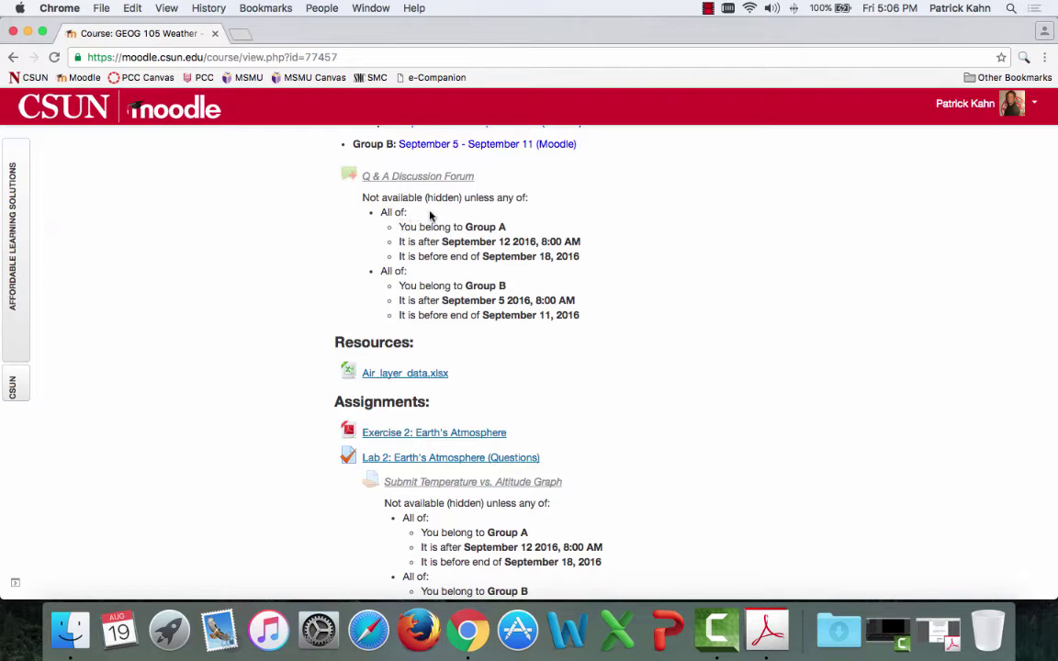
Step: Download Air_layer_data.xlsx from Moodle and locate it in the Downloads folder
scroll(398, 210, down, 1)
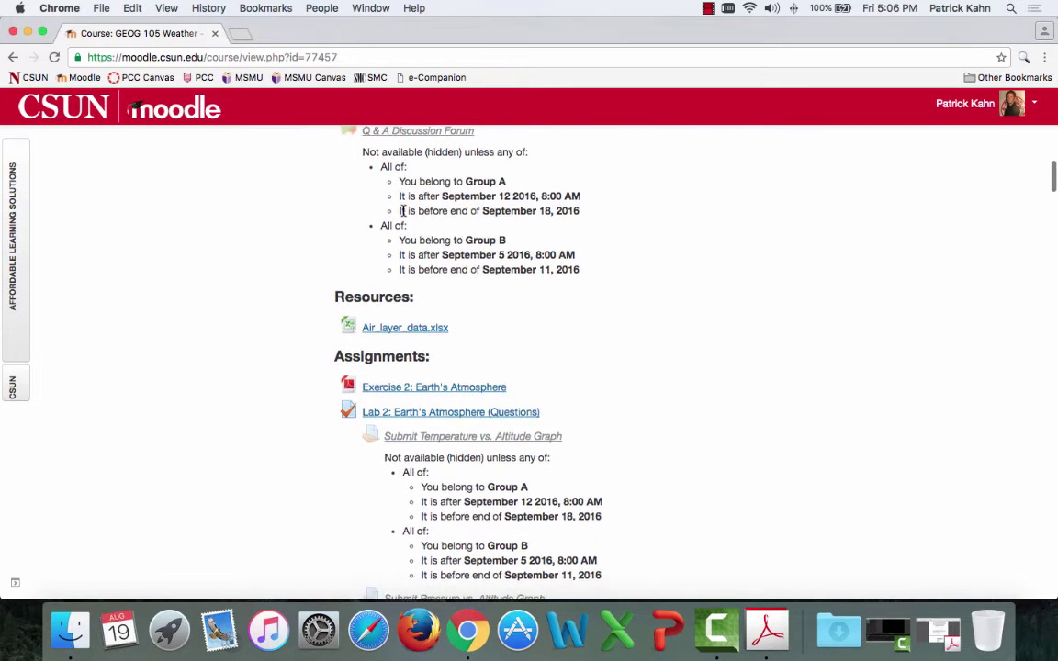
click(412, 335)
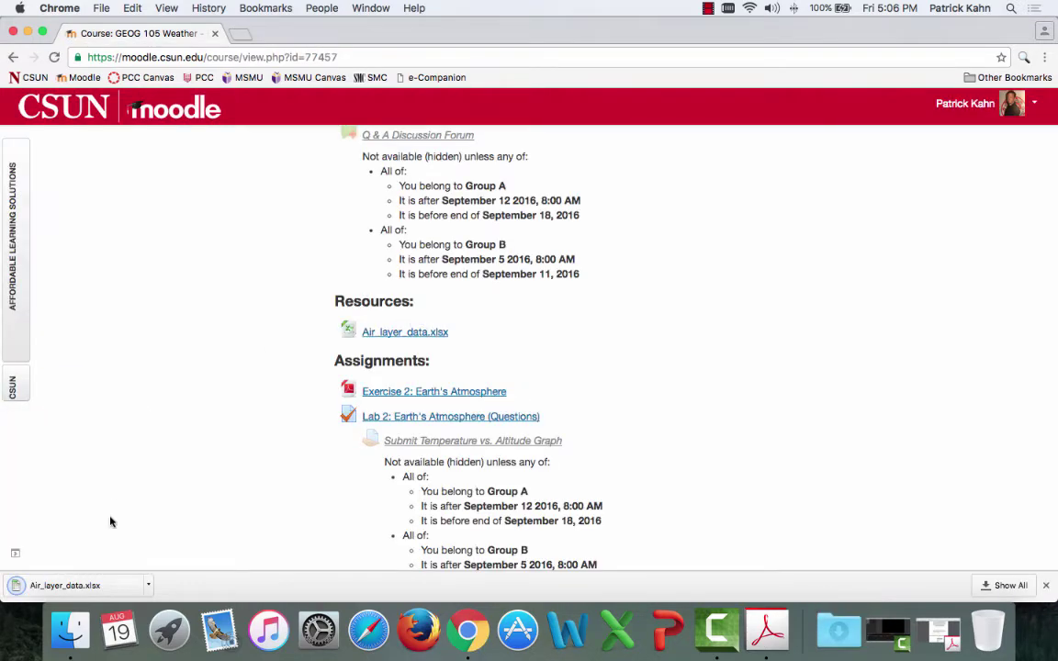
click(71, 630)
click(360, 395)
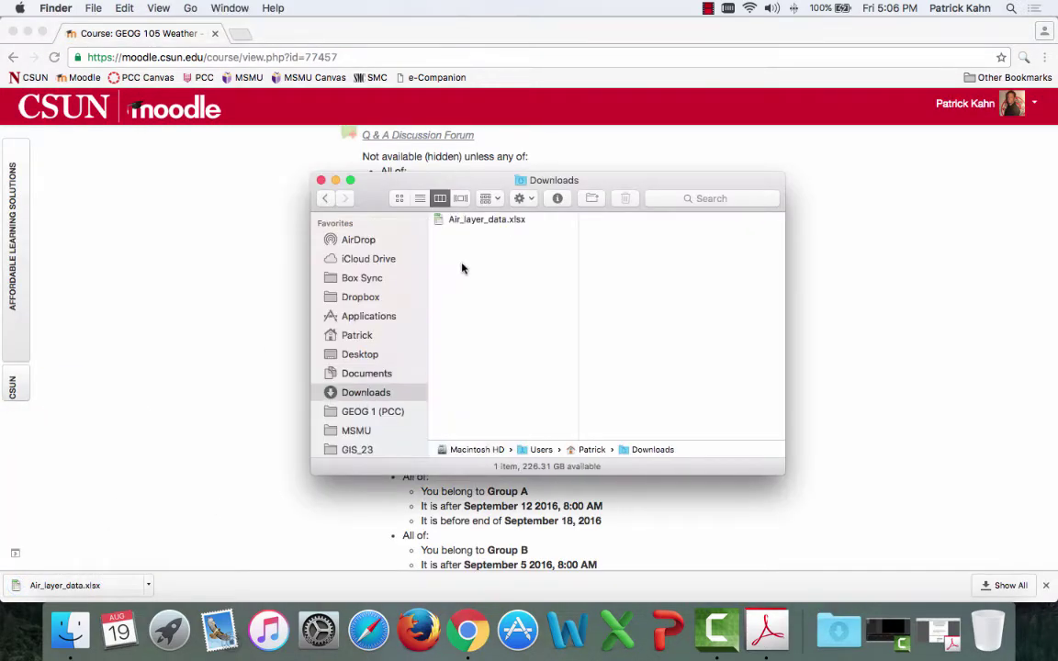
click(492, 221)
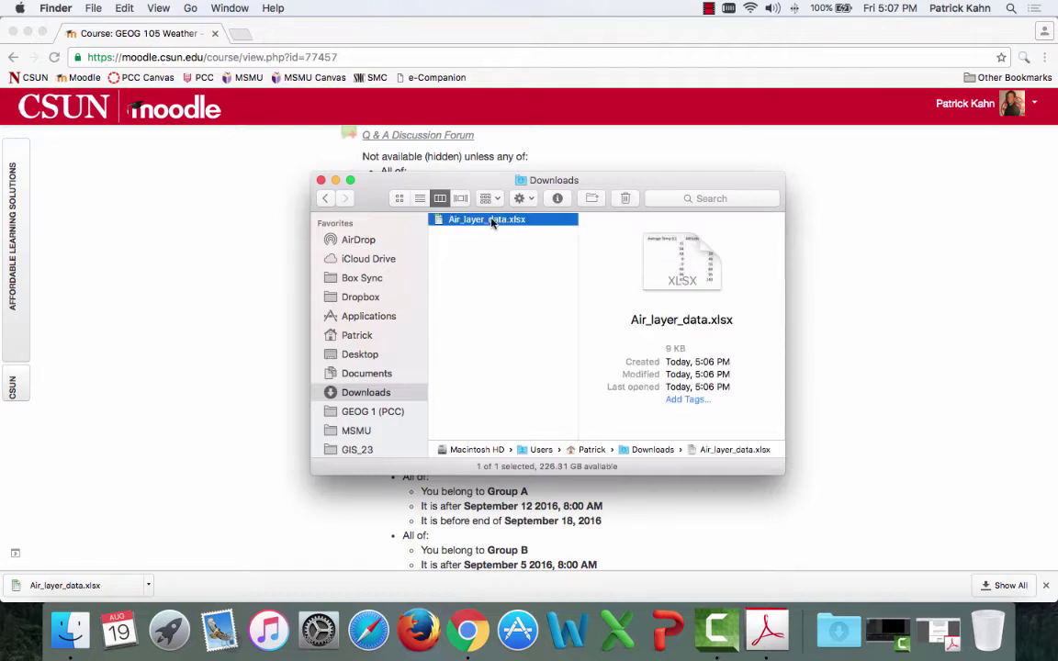
Step: Open Air_layer_data.xlsx with Microsoft Excel and close the Downloads window
right_click(545, 223)
mouse_move(586, 240)
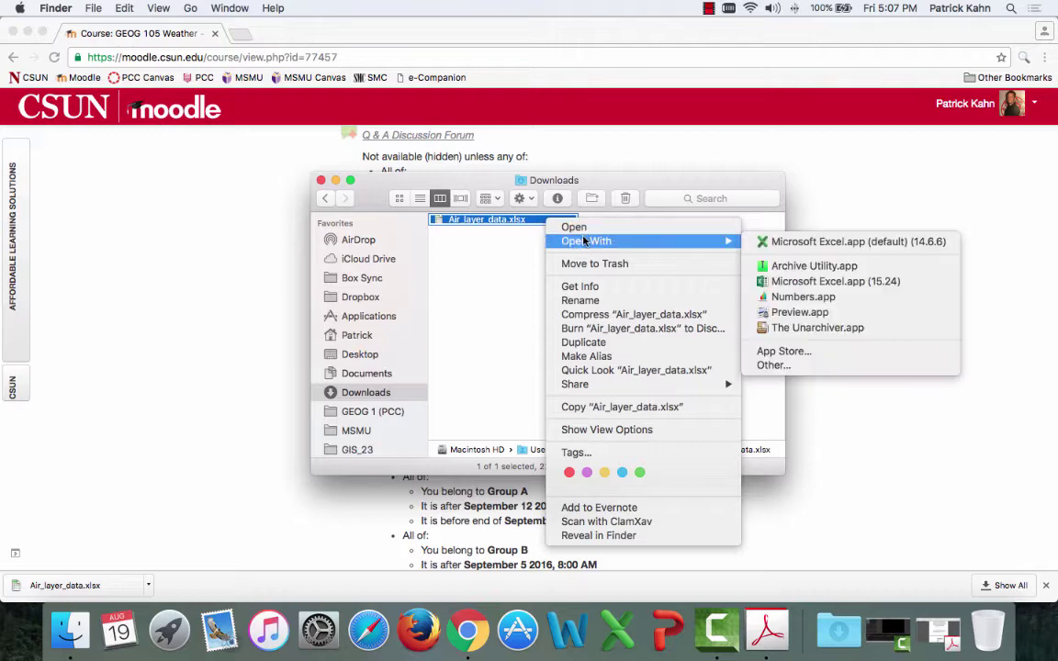
click(826, 242)
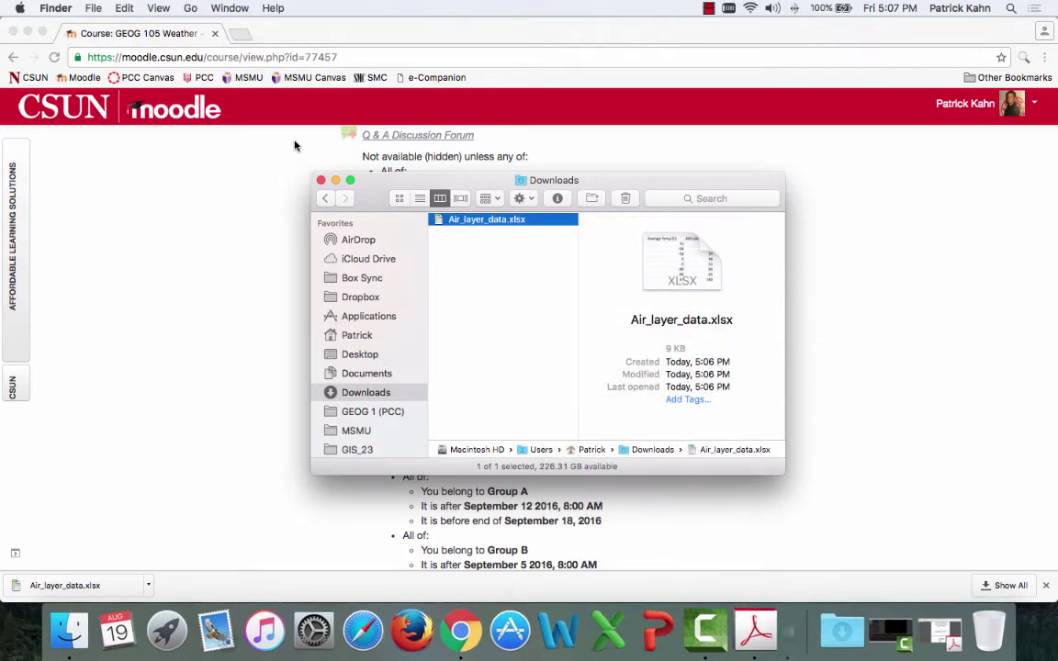
click(320, 180)
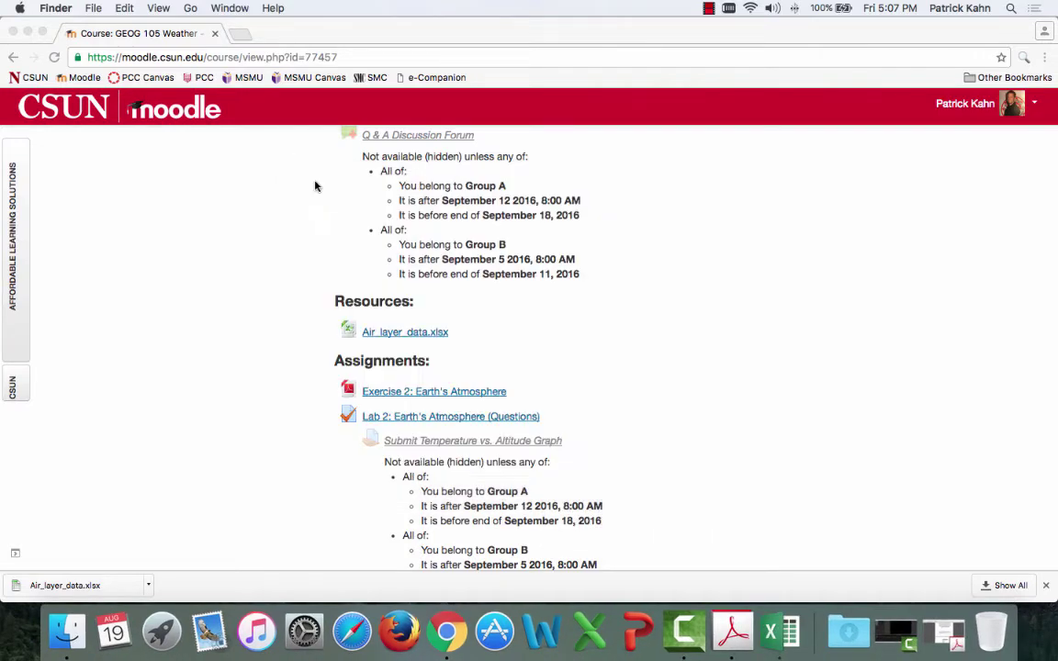
Step: Hide the browser and select columns A and B, Average Temp (C) and Altitude (km)
click(27, 33)
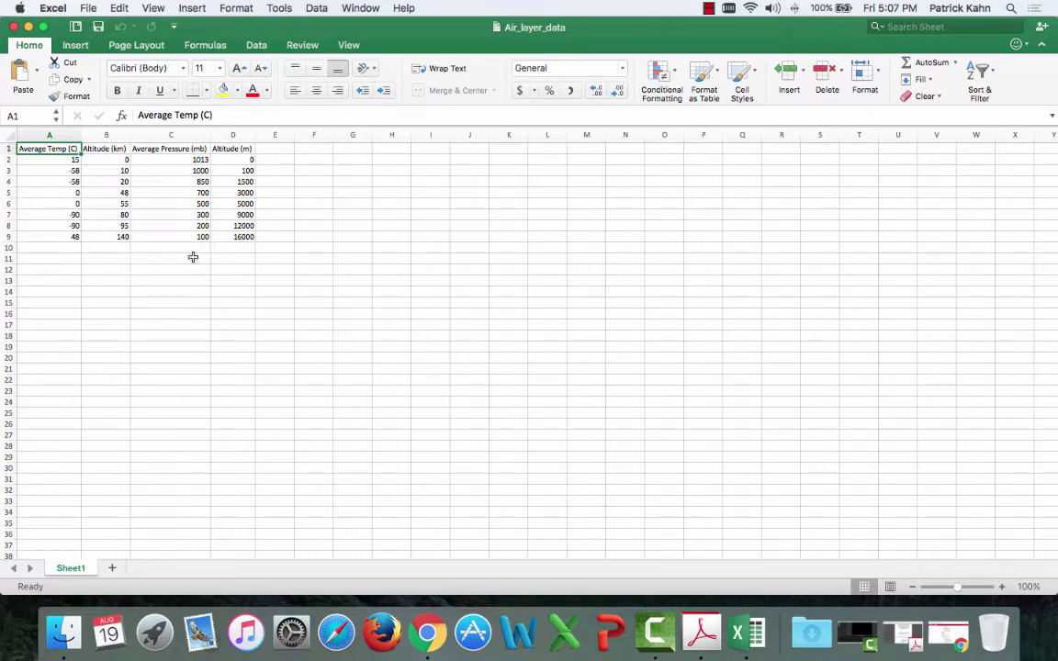
click(66, 136)
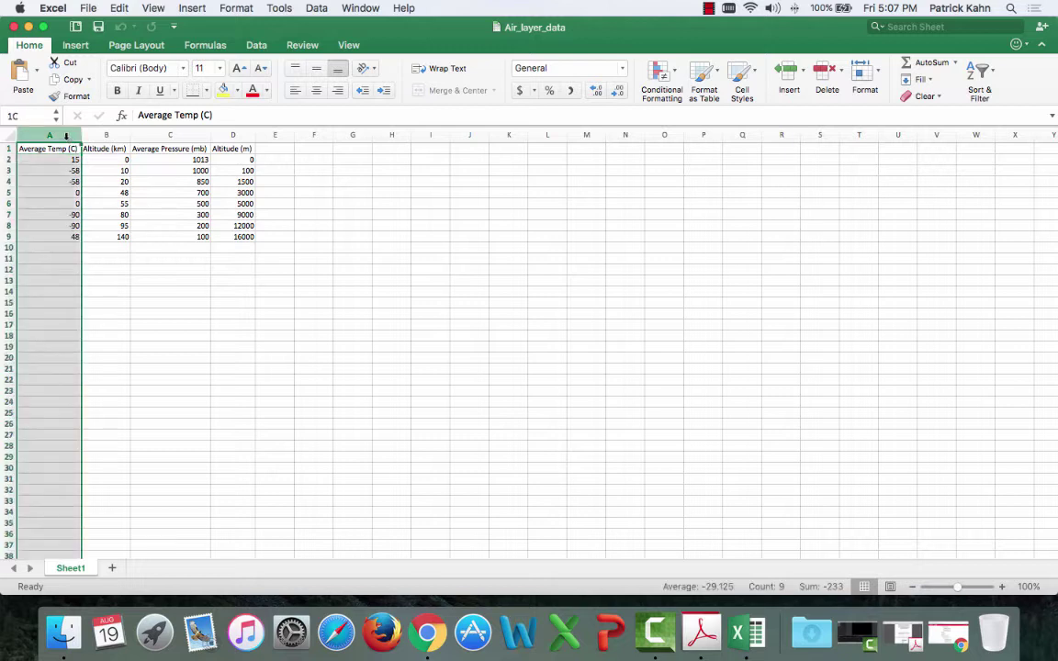
drag(67, 136, 97, 135)
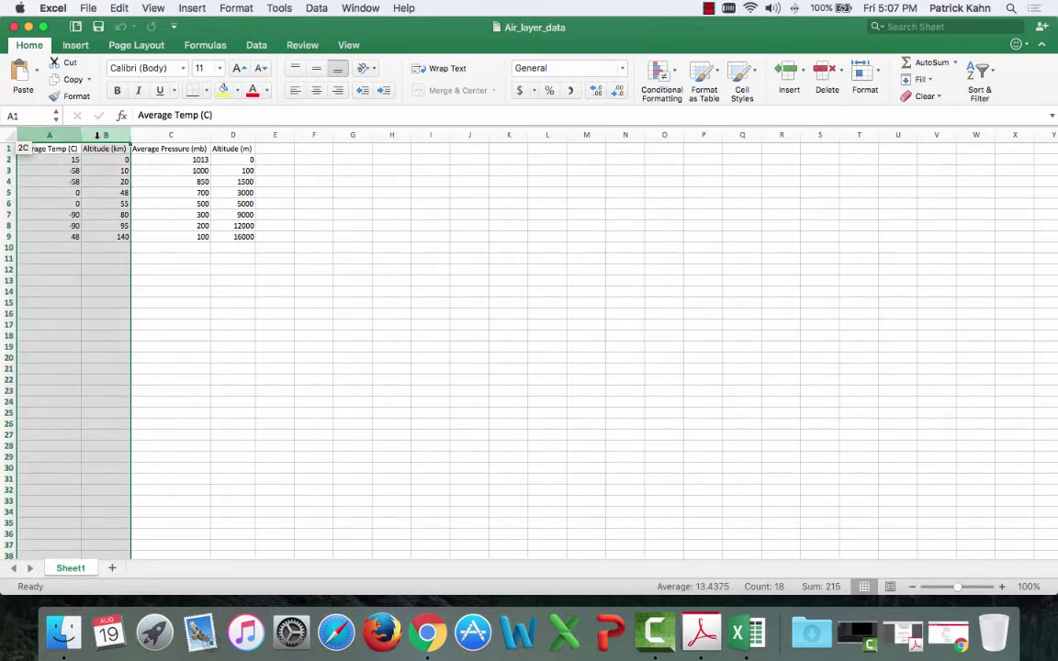
drag(97, 135, 96, 135)
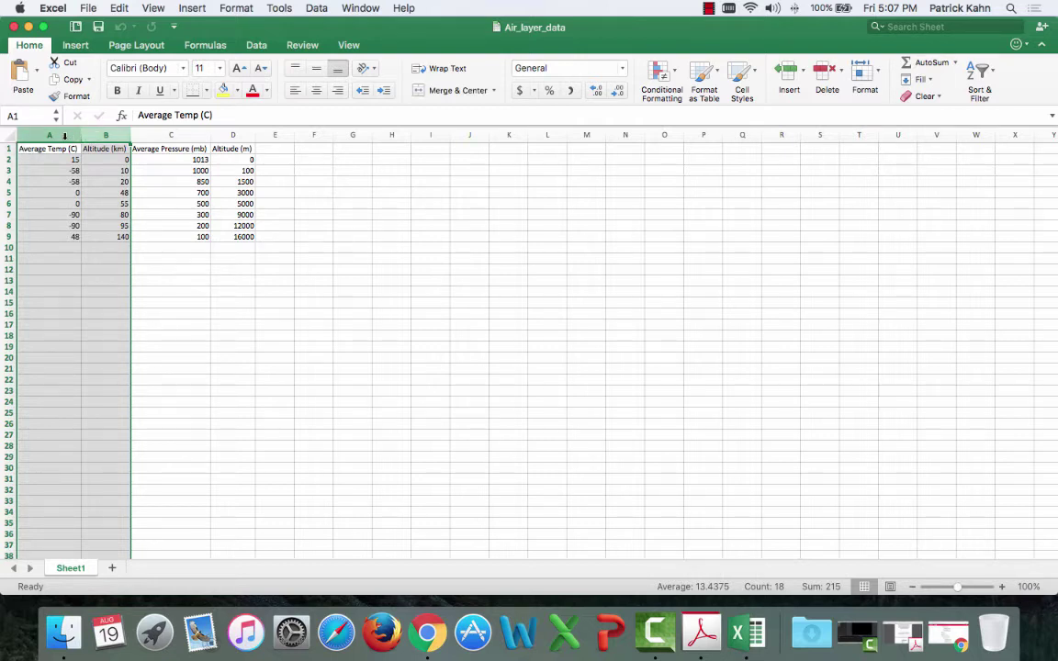
click(65, 136)
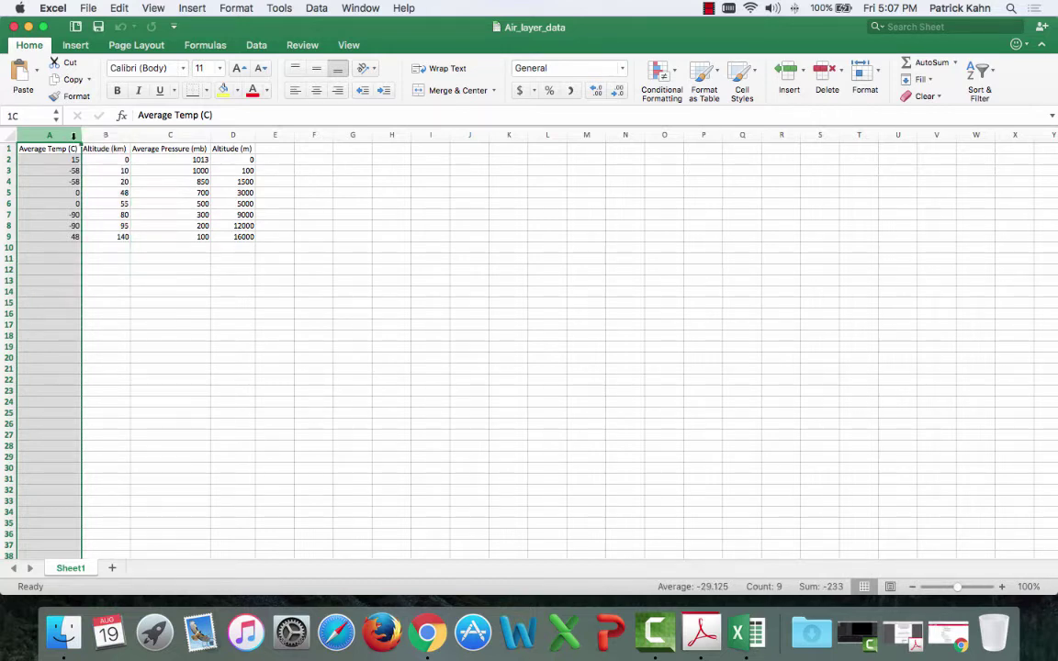
drag(64, 136, 103, 136)
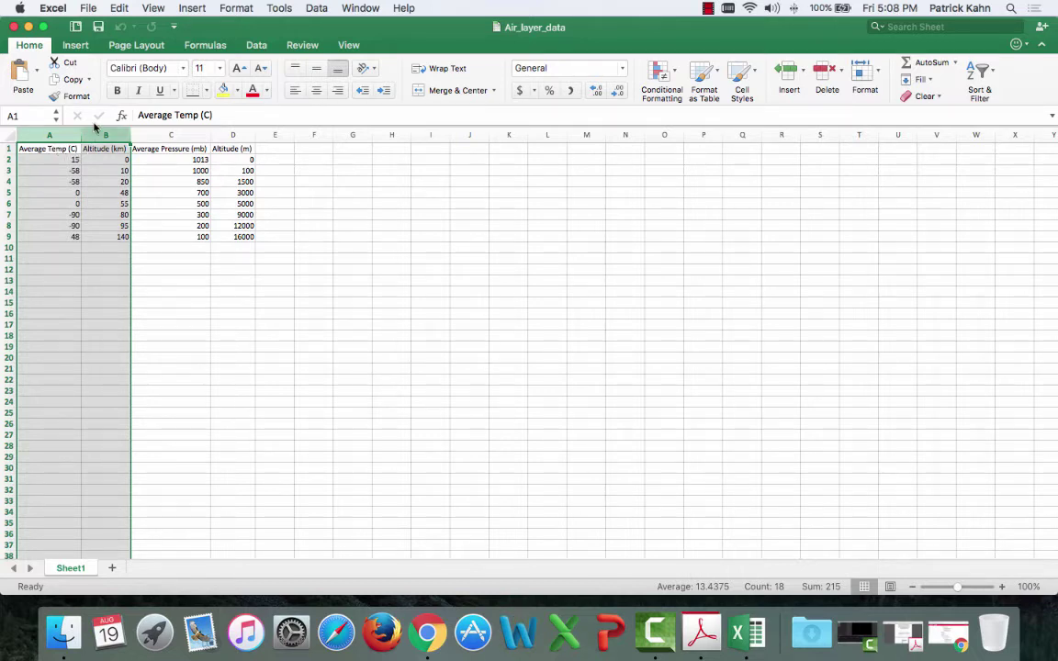
Step: Insert a Scatter with Straight Lines and Markers chart from the selected columns
click(79, 46)
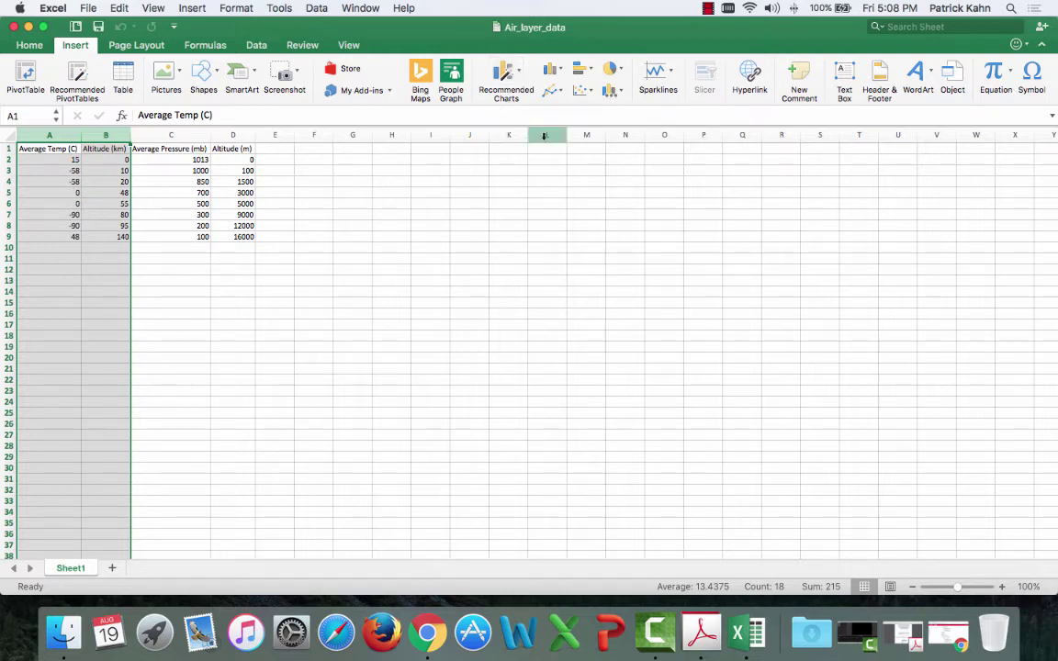
click(586, 91)
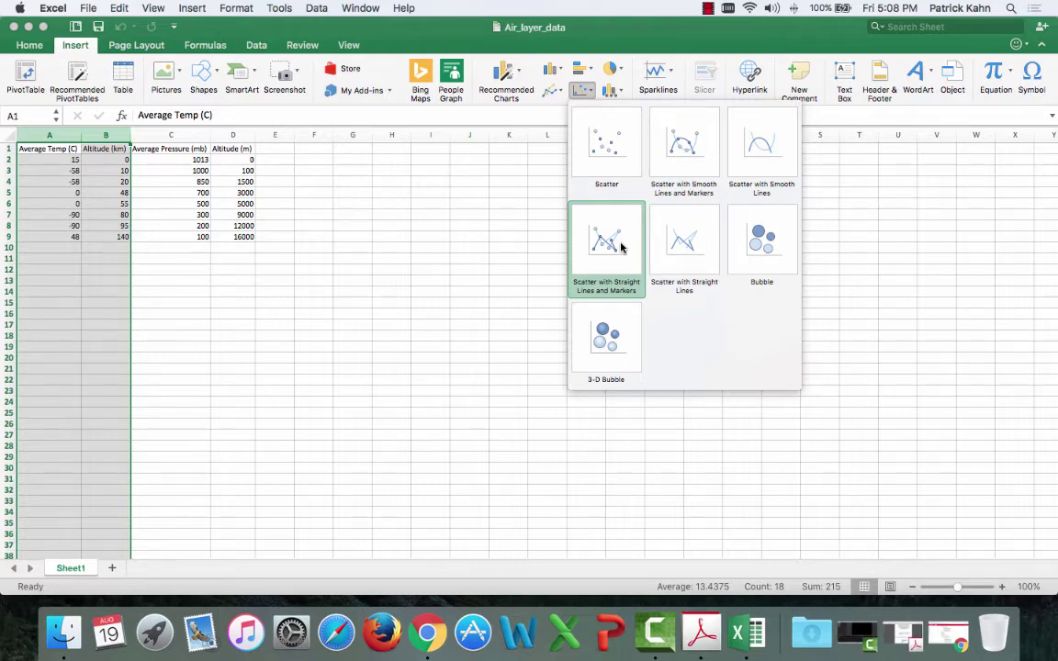
click(621, 245)
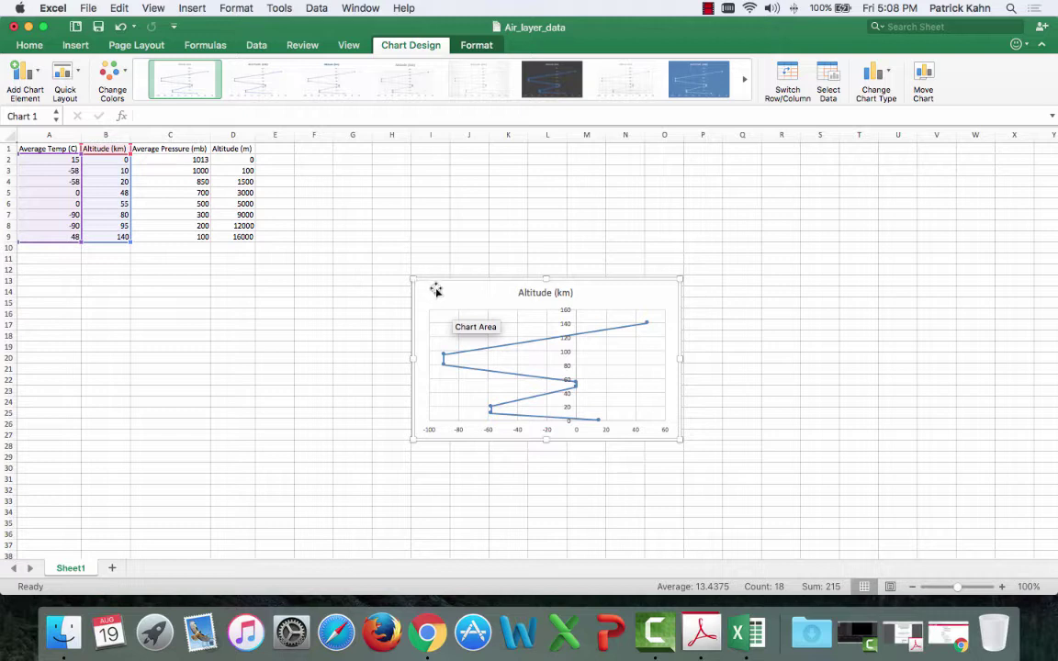
Step: Move the chart up beside the data and enlarge it from its corner
mouse_move(435, 285)
mouse_down()
mouse_move(435, 273)
mouse_move(364, 217)
mouse_up()
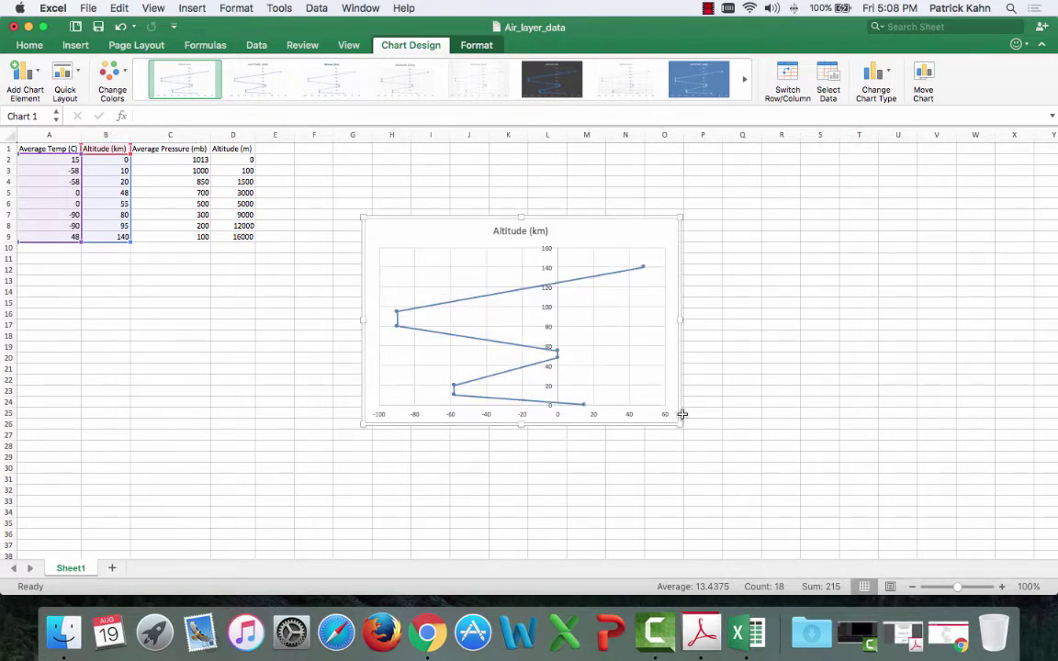
drag(676, 421, 716, 460)
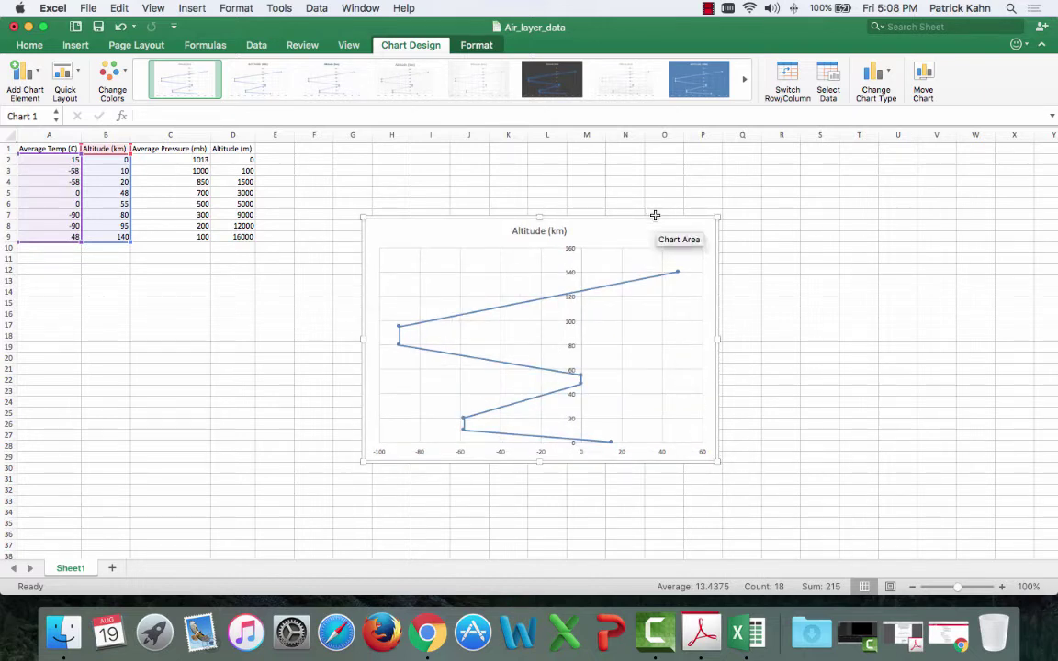
drag(653, 221, 654, 217)
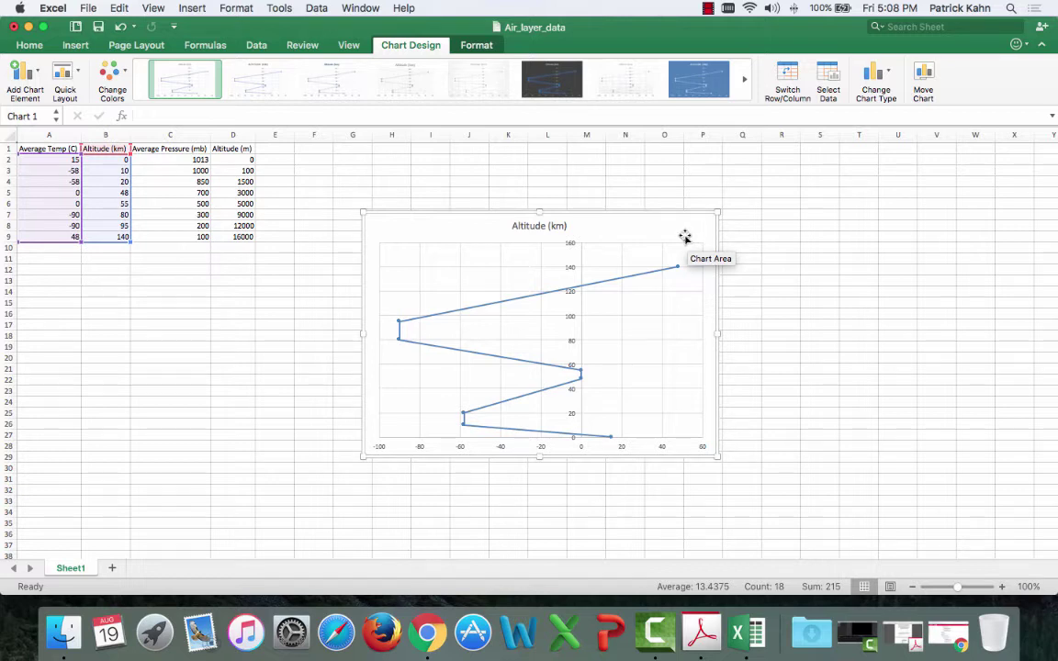
click(574, 262)
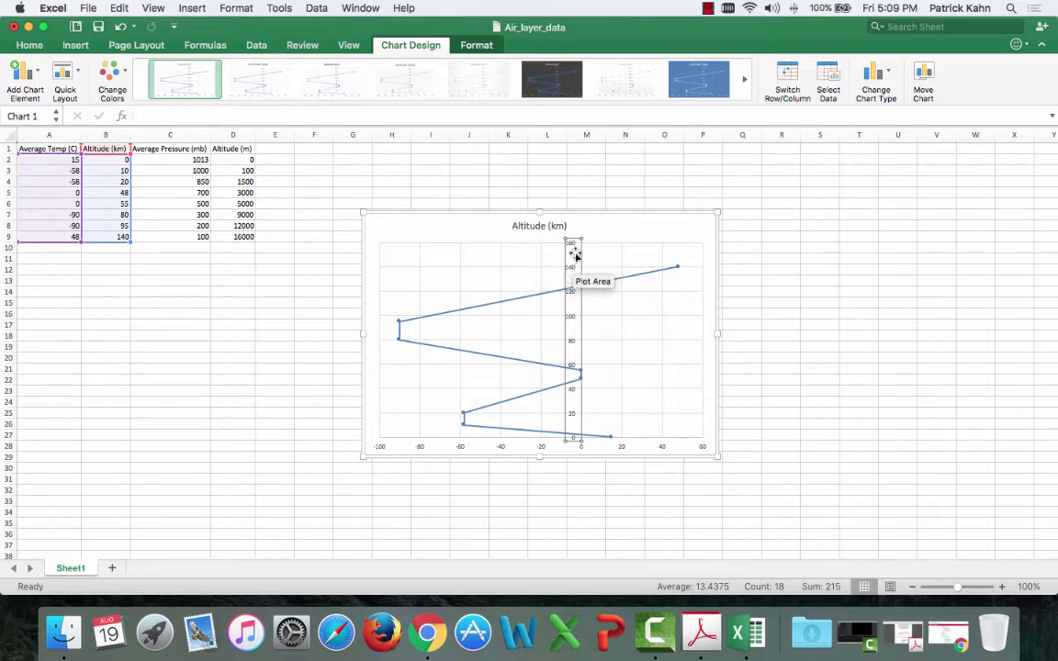
Step: Format the temperature axis so the vertical axis crosses at -100
click(575, 253)
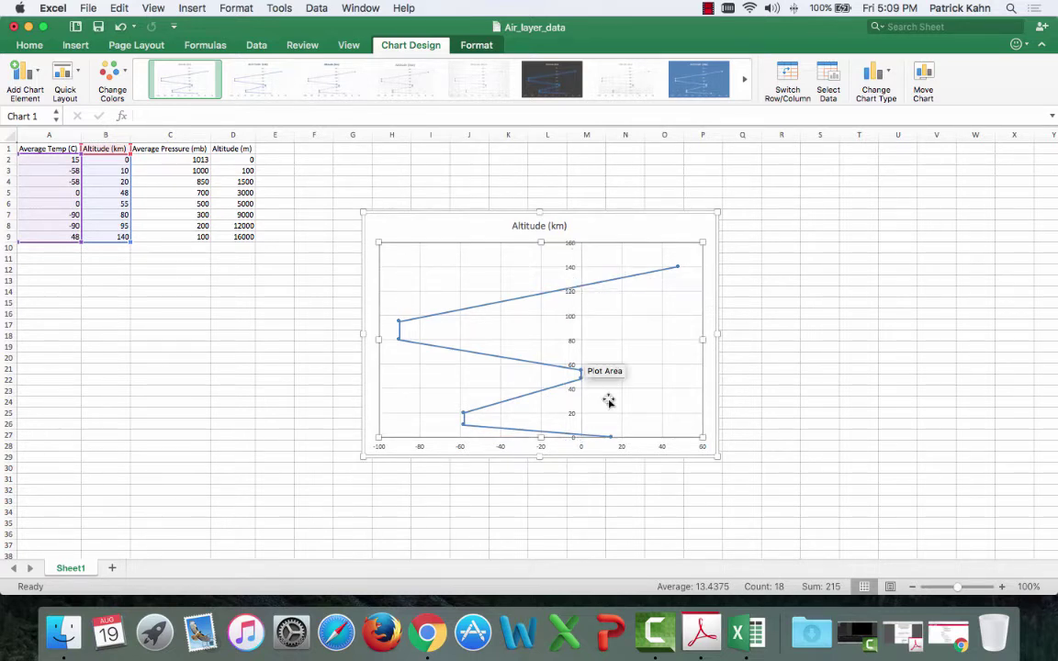
click(617, 447)
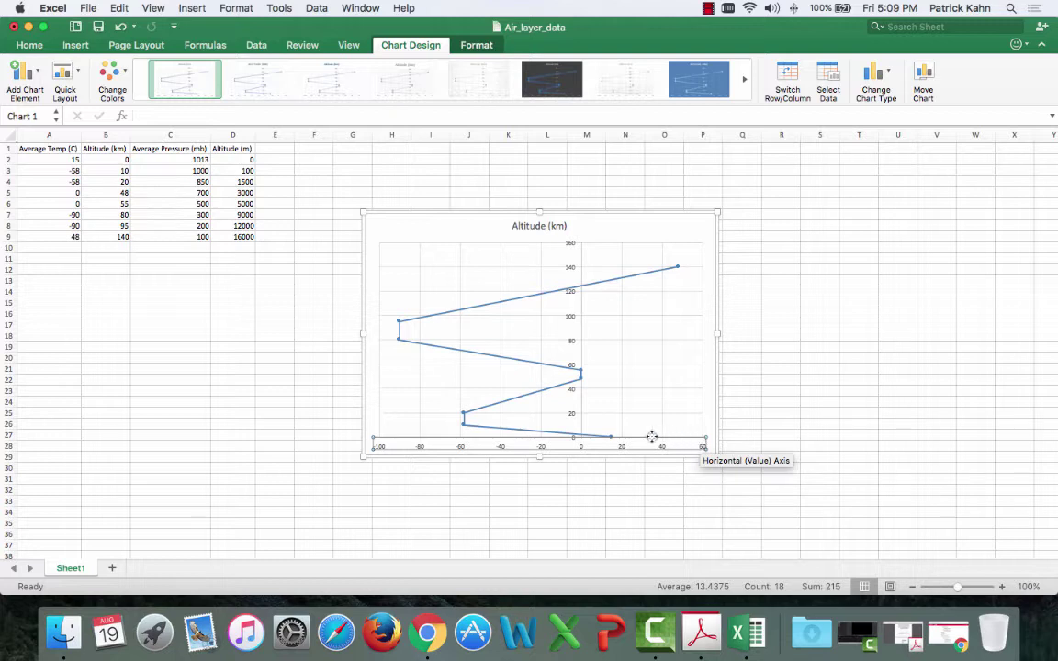
right_click(465, 449)
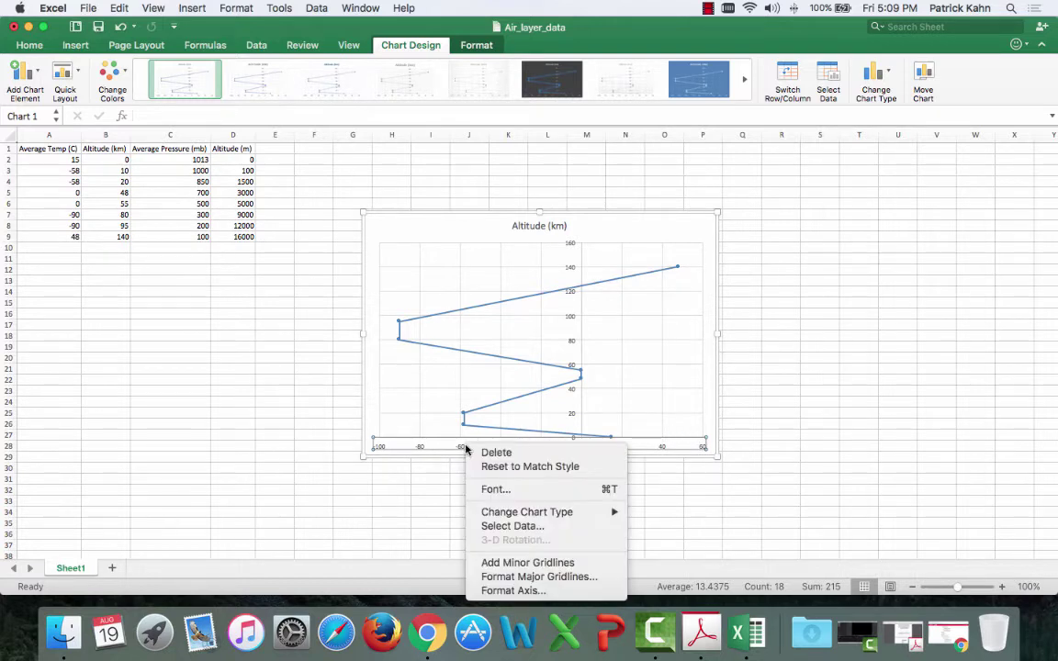
click(520, 593)
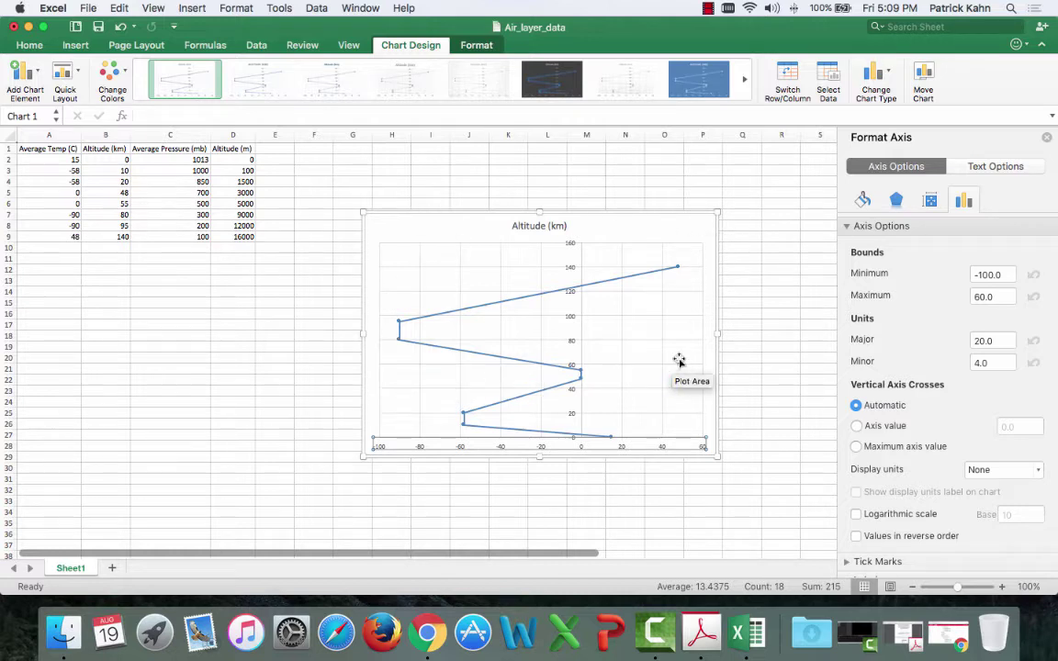
mouse_move(895, 397)
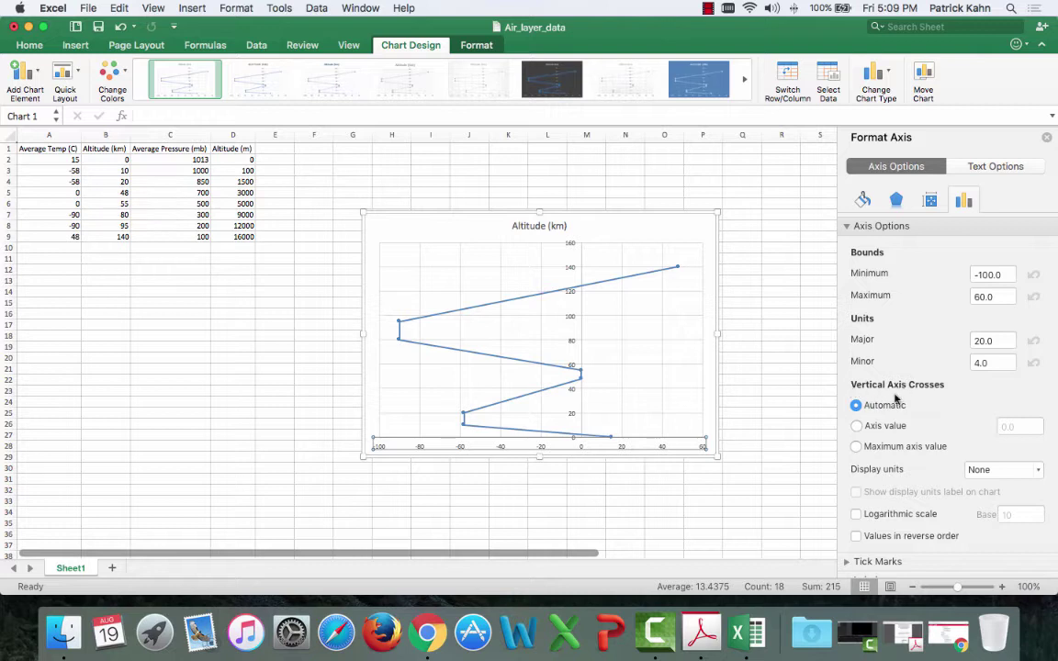
click(856, 426)
double_click(1010, 426)
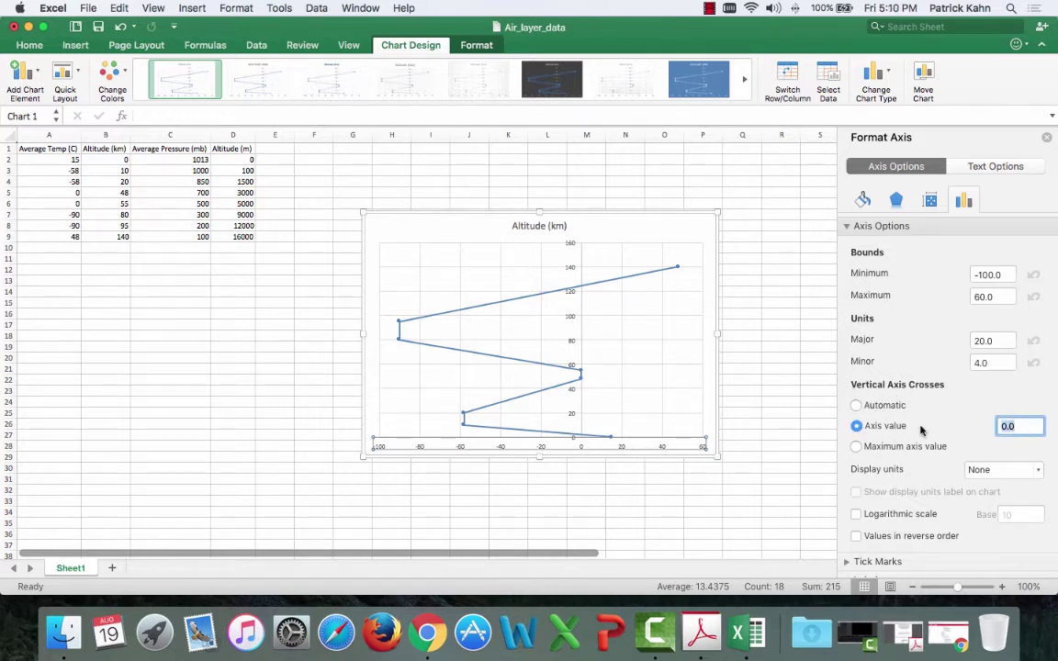
text(-1)
key(Return)
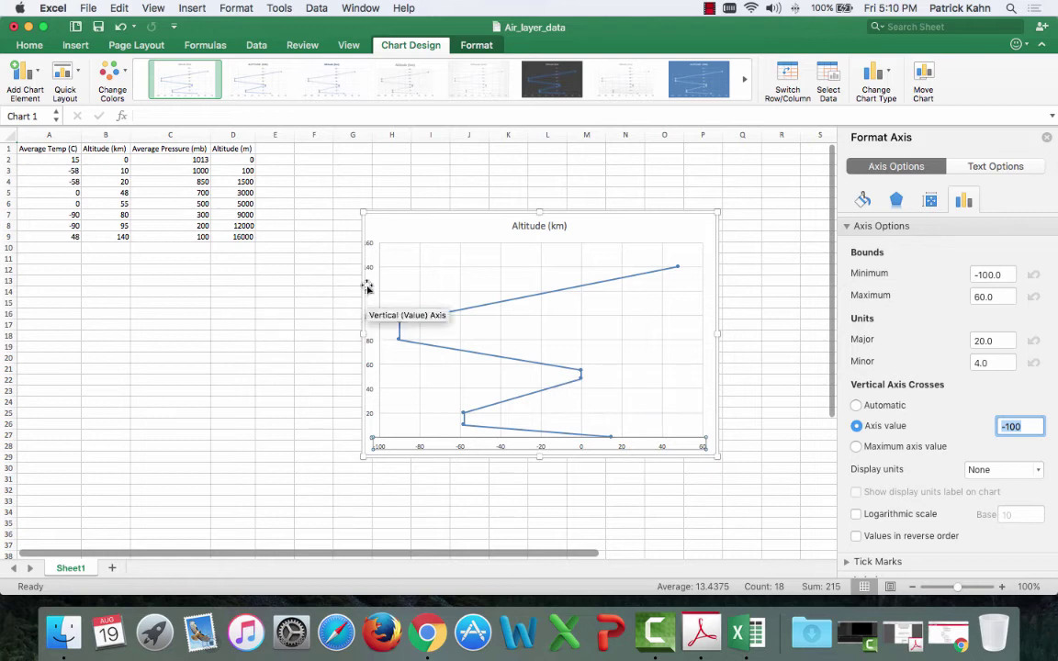
drag(368, 267, 374, 368)
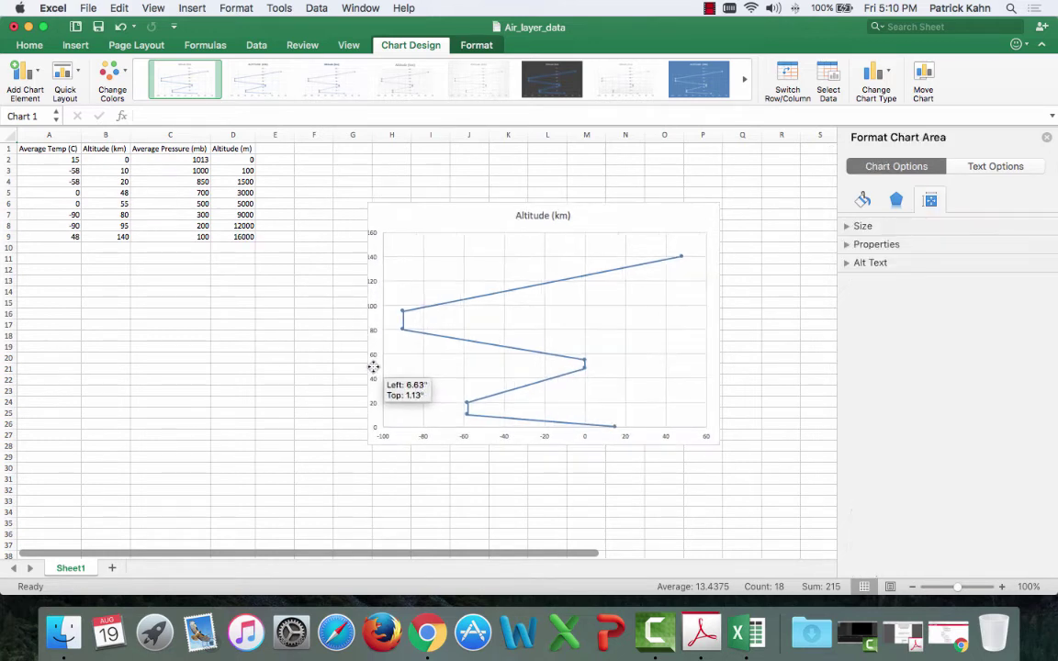
key(super+z)
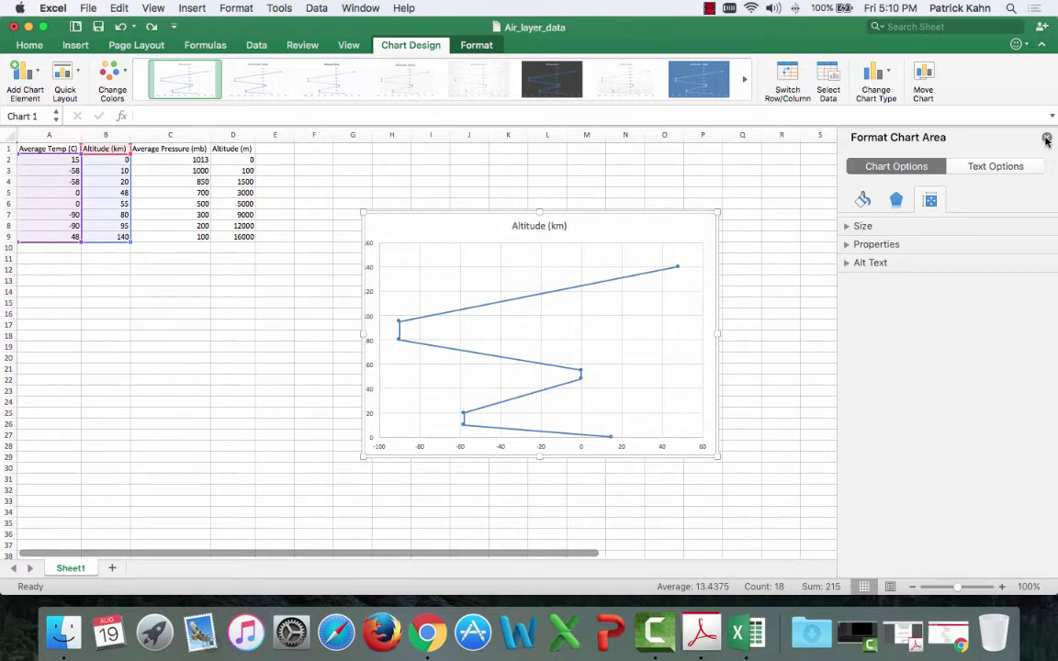
Step: Close the Format pane and apply the first Quick Layout, adding axis titles and a legend
click(1046, 137)
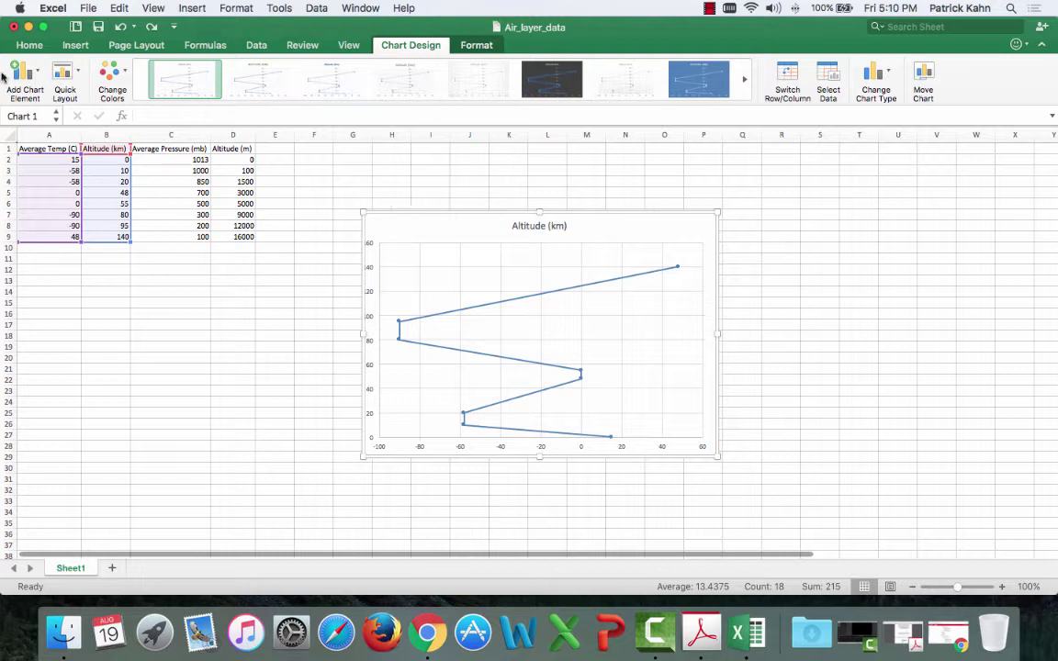
click(72, 76)
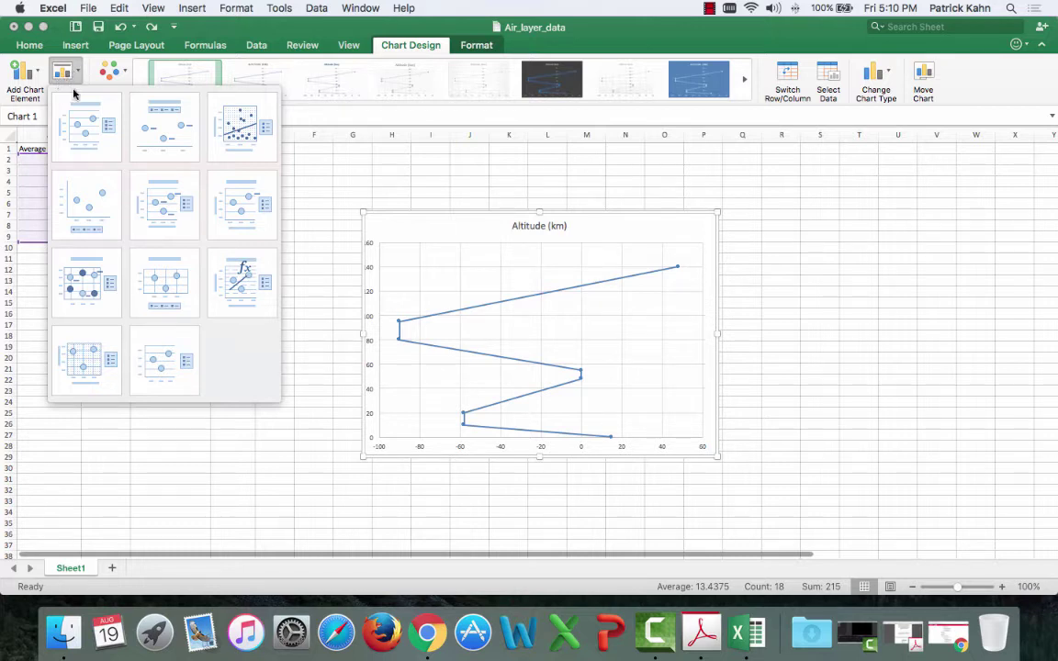
click(86, 117)
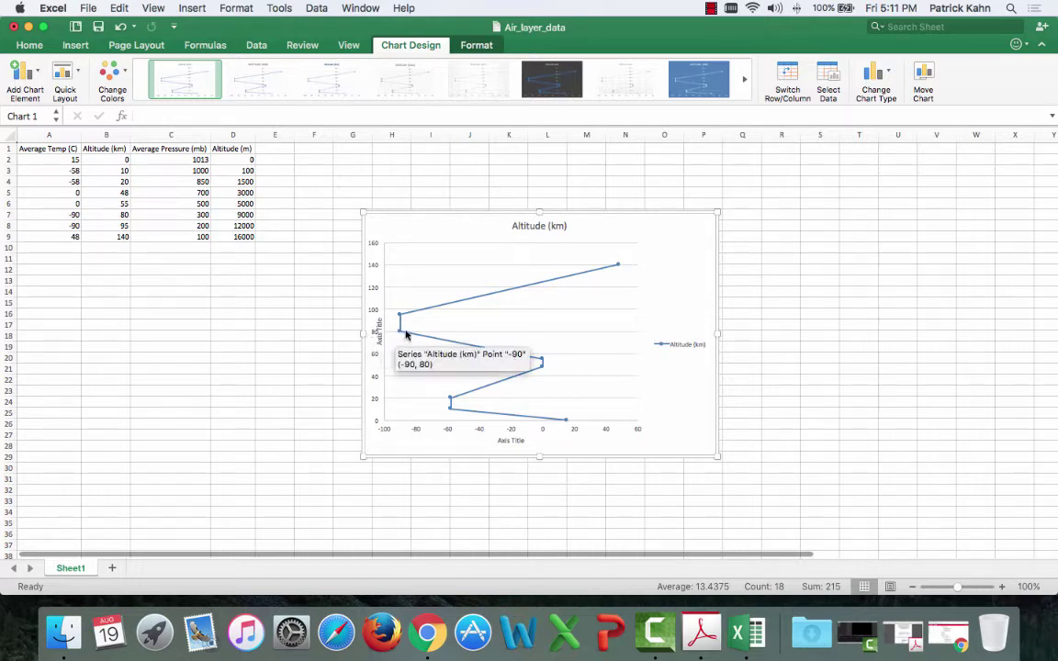
Step: Shift the plot area right and rename the vertical axis title 'Altitude (km)'
click(400, 262)
drag(479, 243, 493, 245)
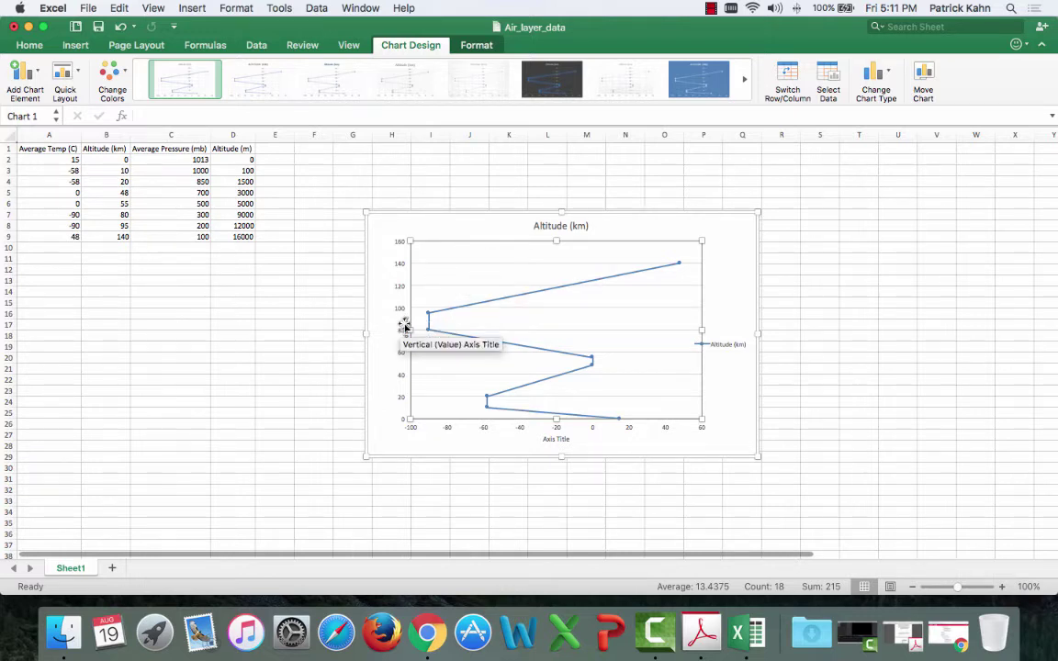
click(405, 325)
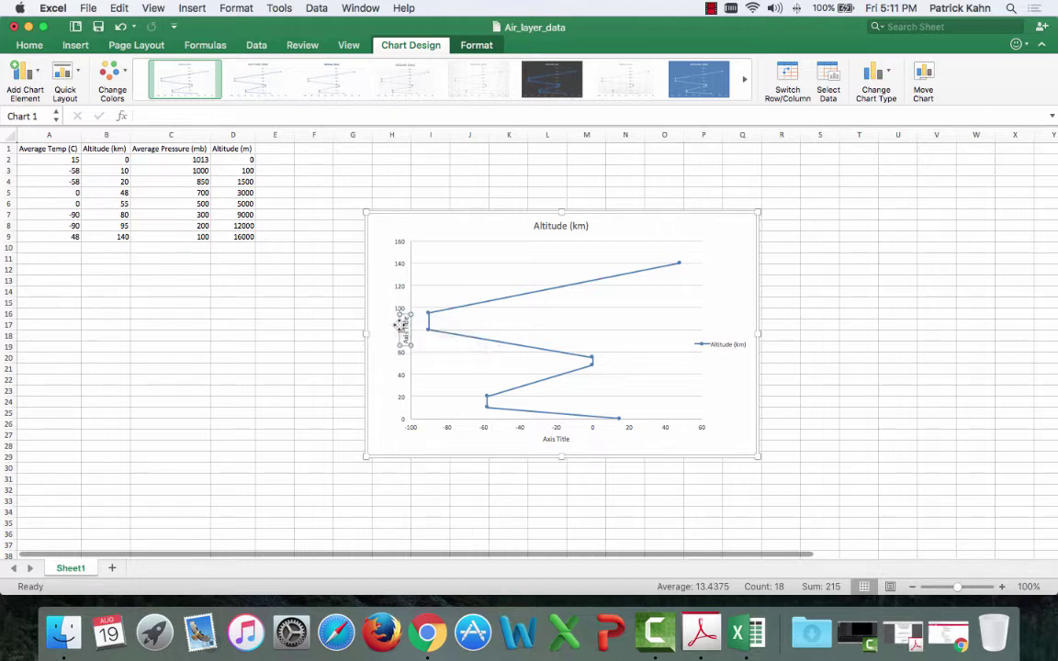
drag(400, 318, 377, 323)
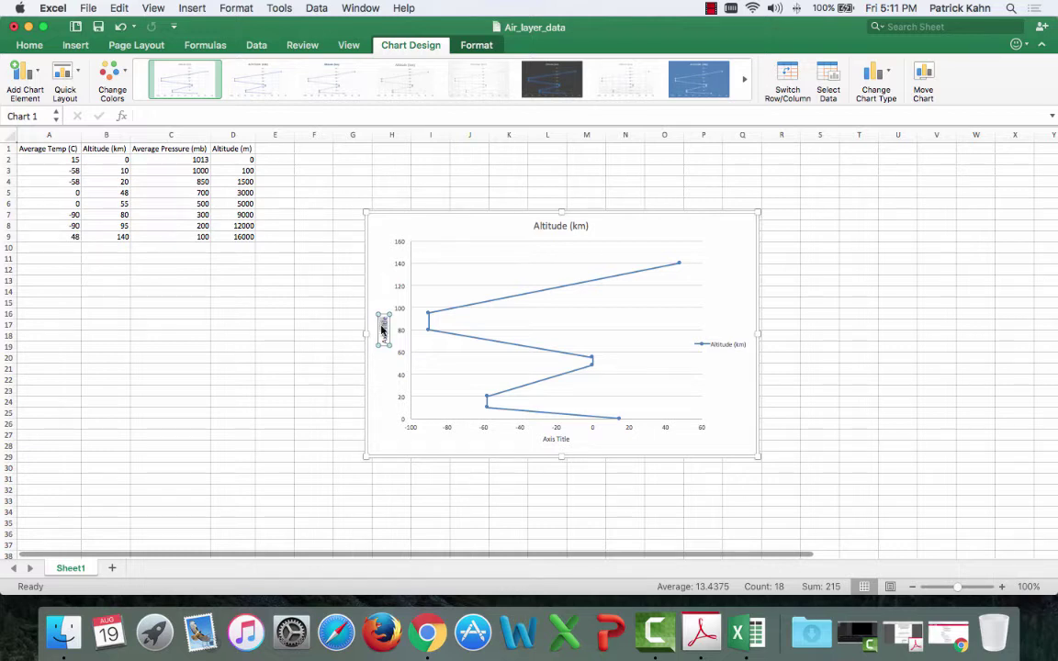
key(BackSpace)
key(BackSpace)
key(BackSpace)
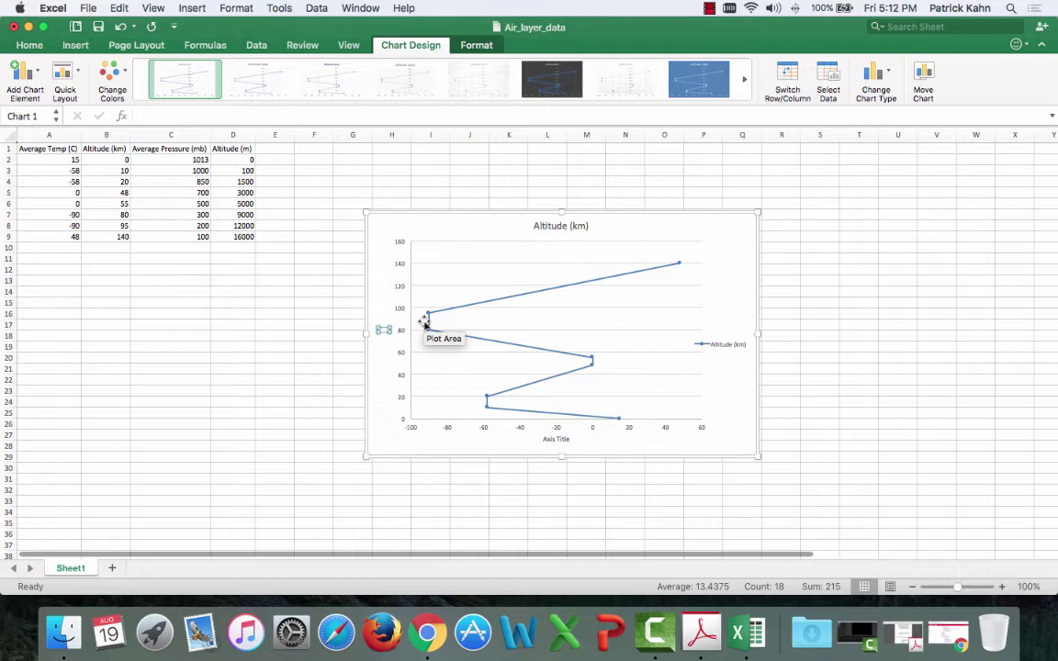
text(Altitude)
text( (km))
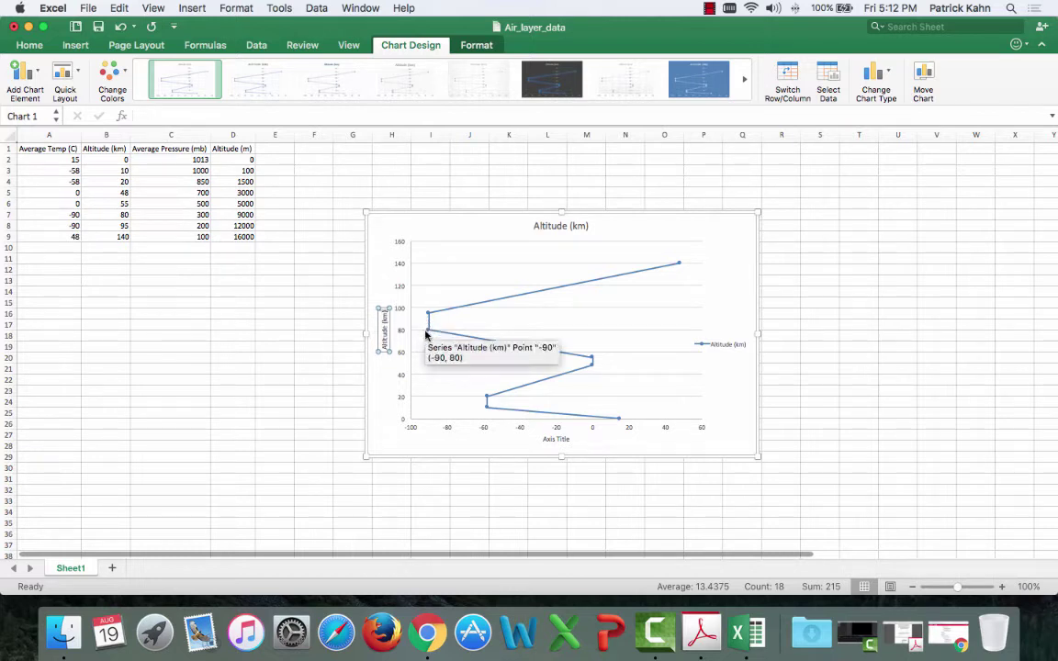
Step: Replace the horizontal axis placeholder title with 'Temperature (C)'
click(542, 439)
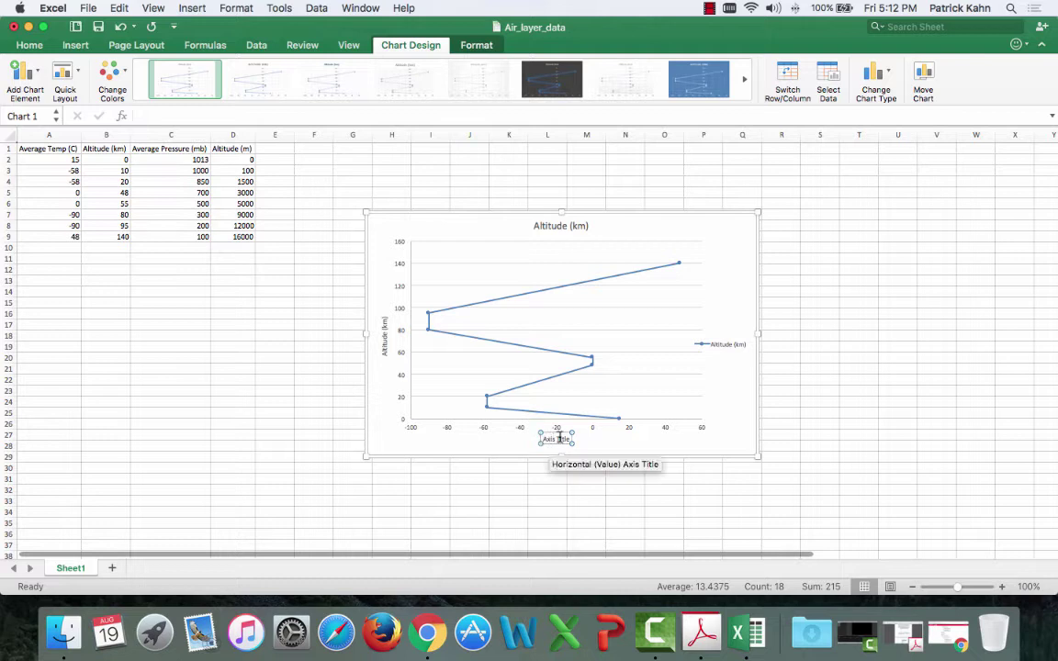
triple_click(559, 438)
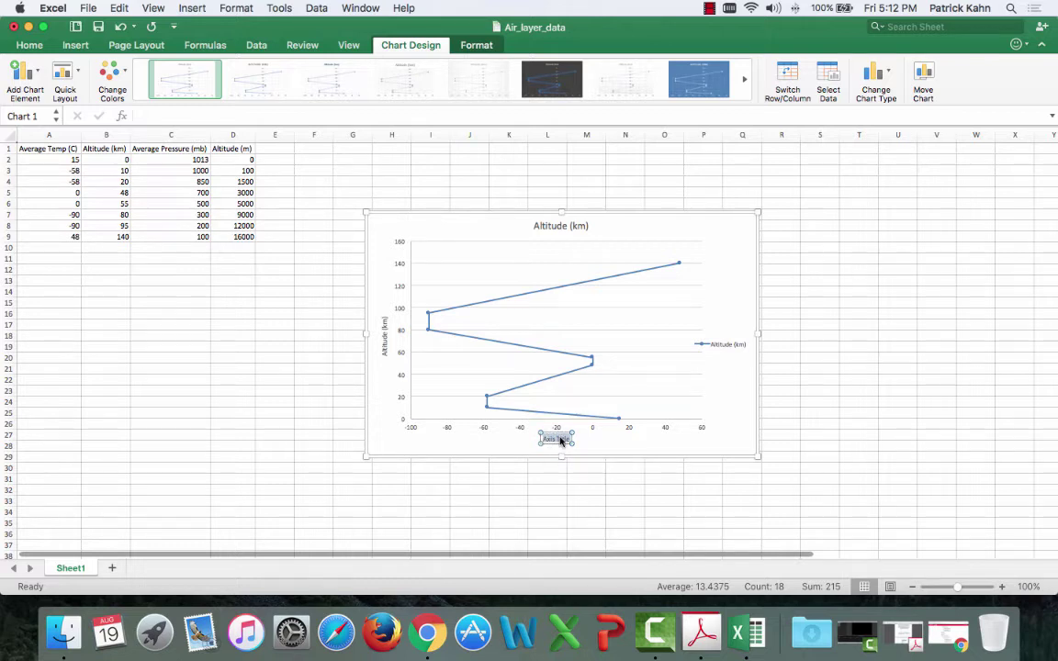
text(Temperature (C))
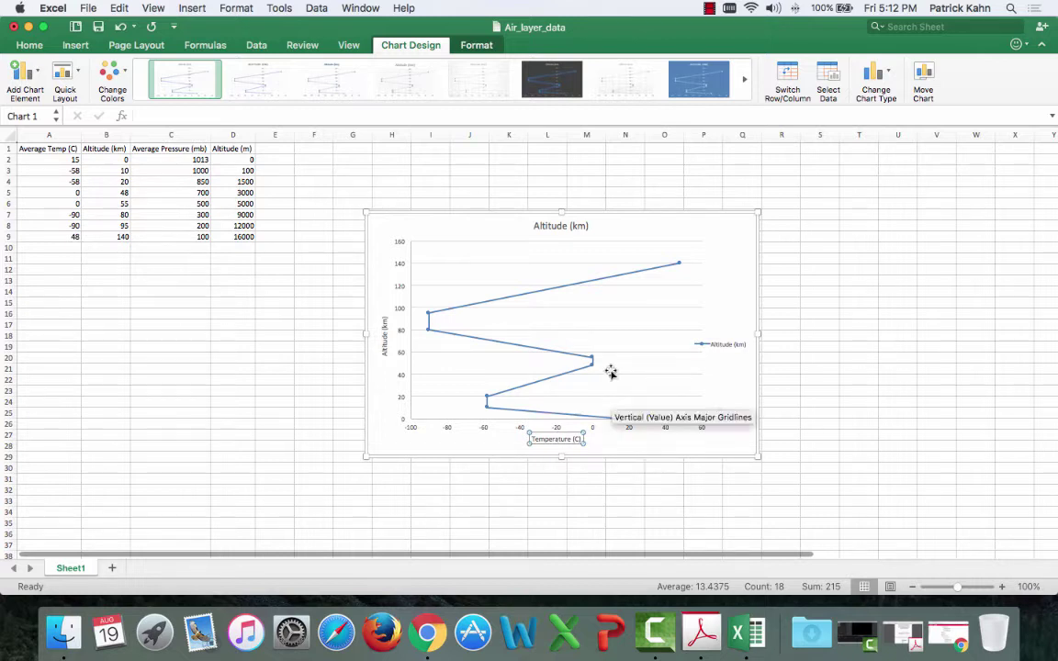
Step: Change the chart title from 'Altitude (km)' to 'Earth's Atmosphere'
click(560, 227)
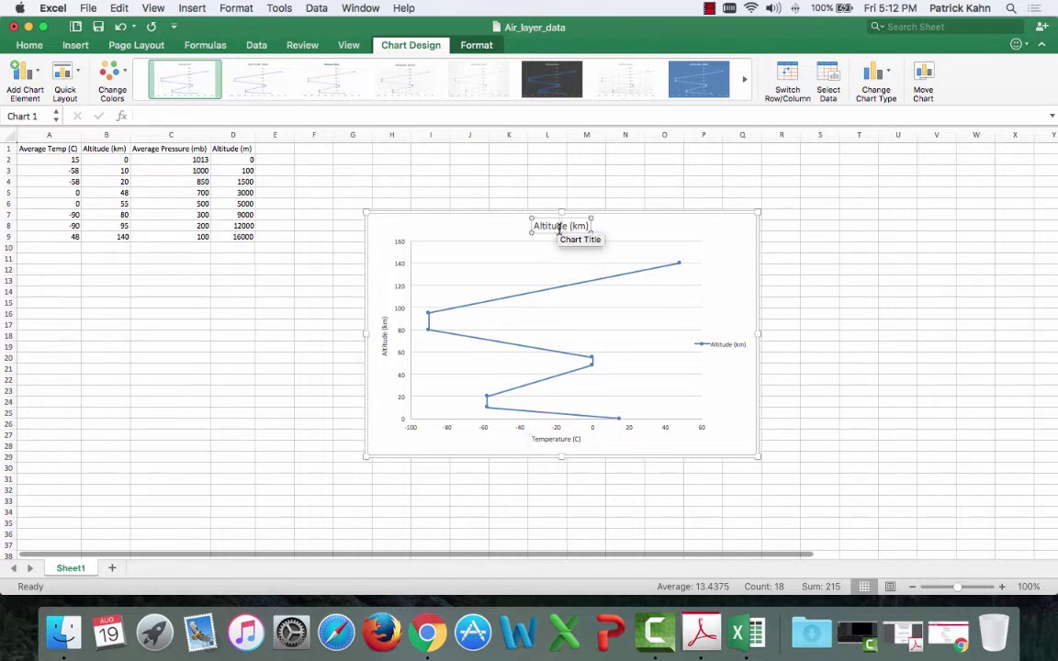
double_click(563, 228)
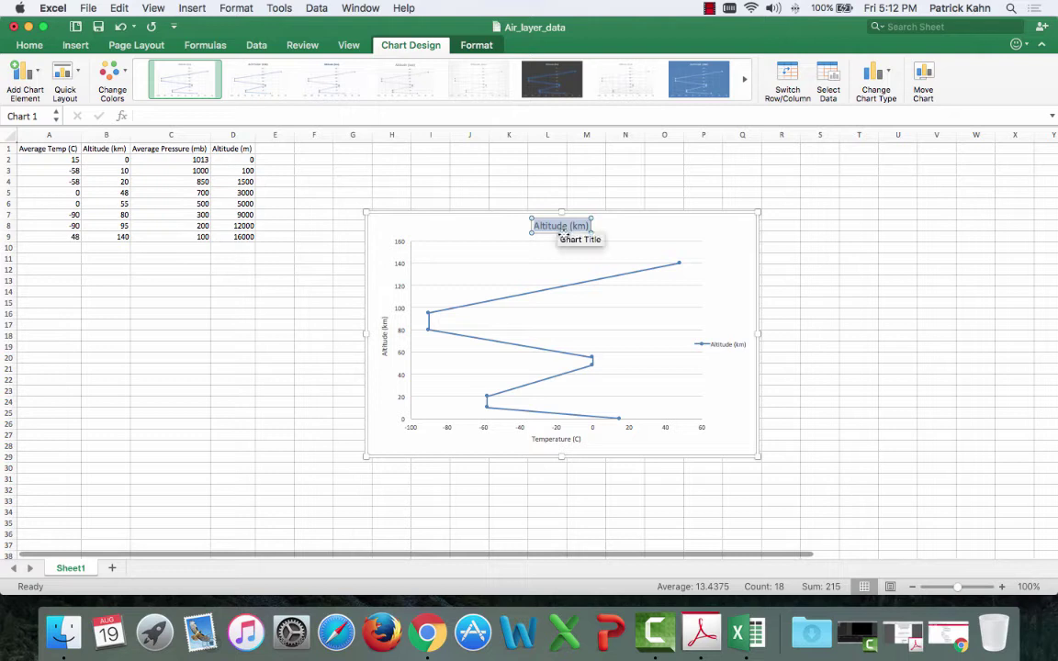
shift+click(591, 226)
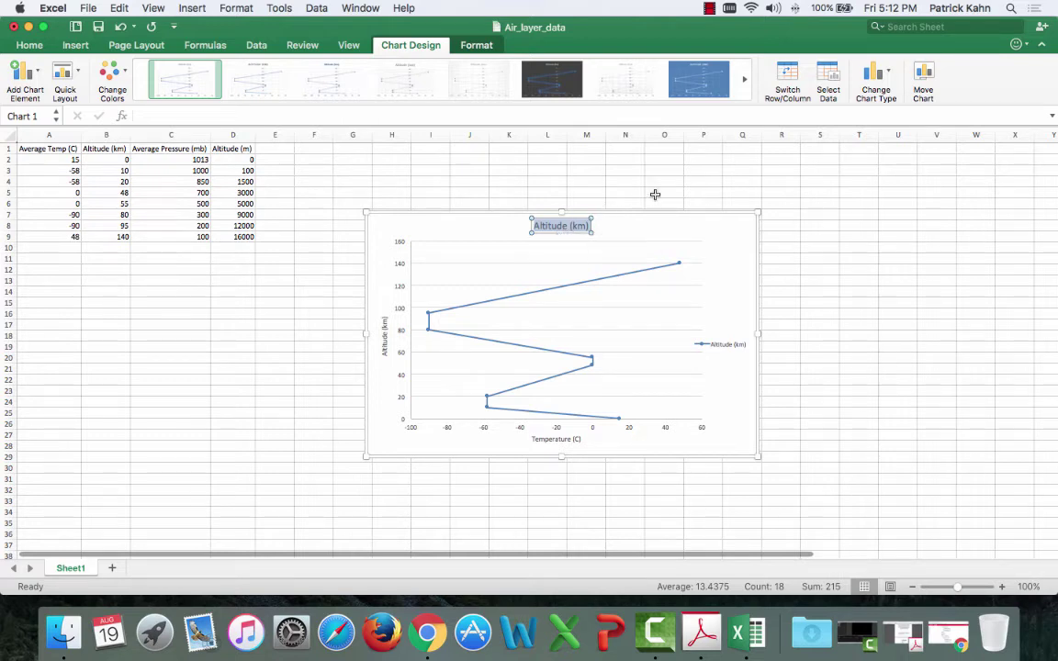
text(Earth's Atmosphere)
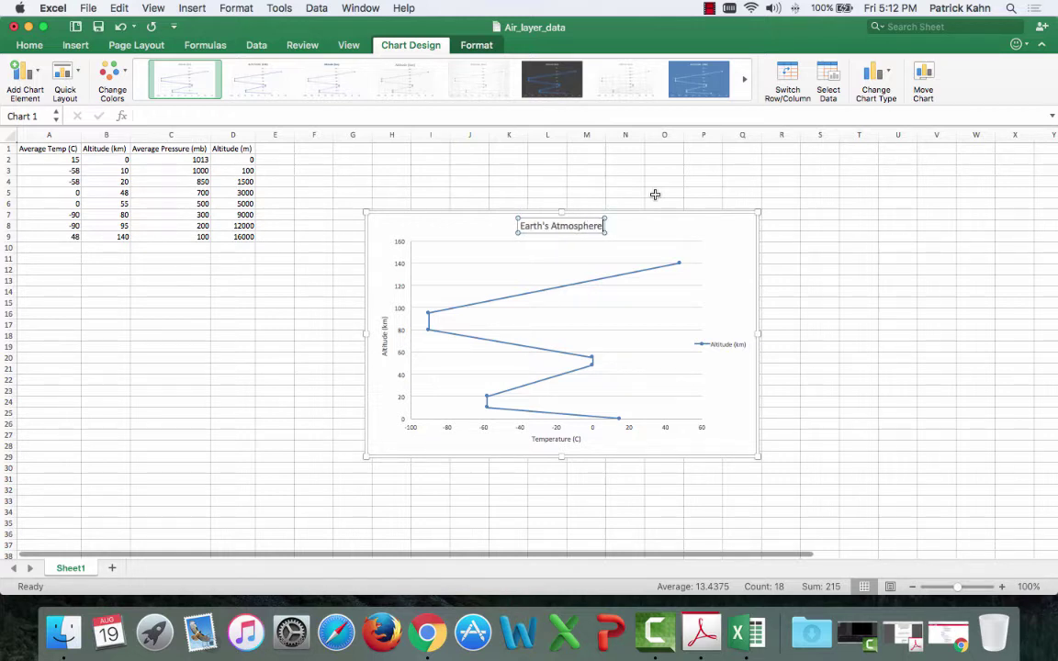
click(693, 233)
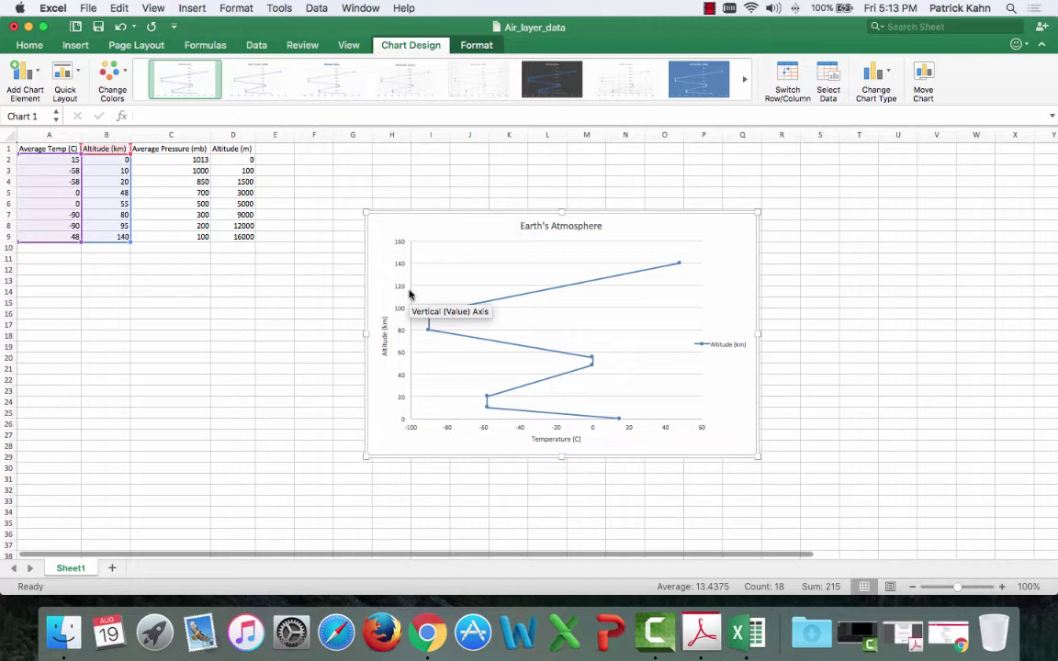
drag(390, 220, 390, 217)
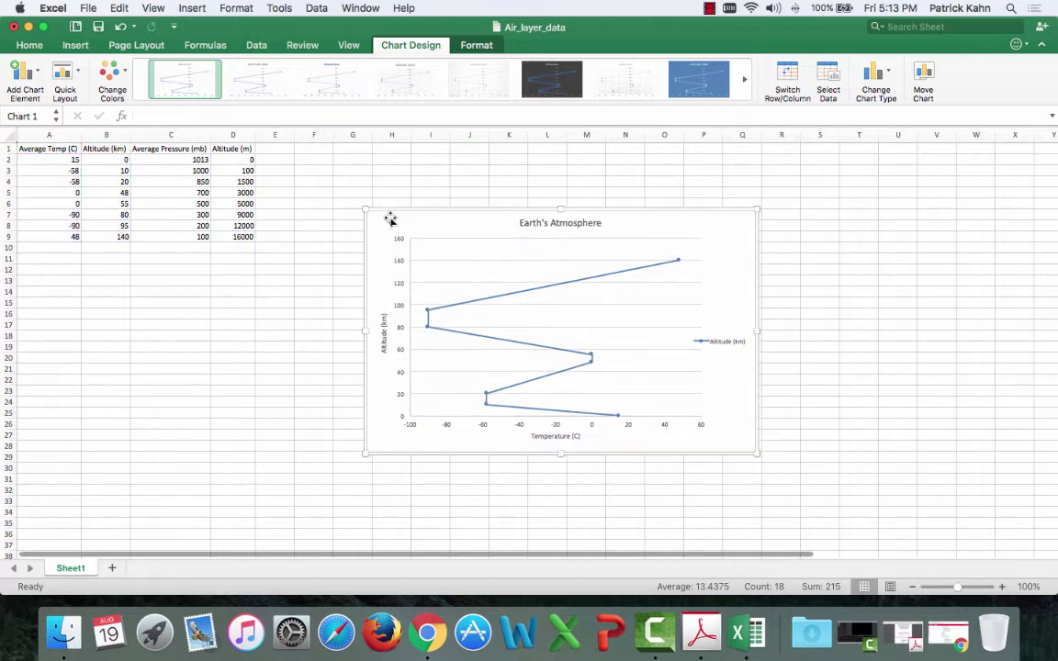
drag(65, 159, 102, 239)
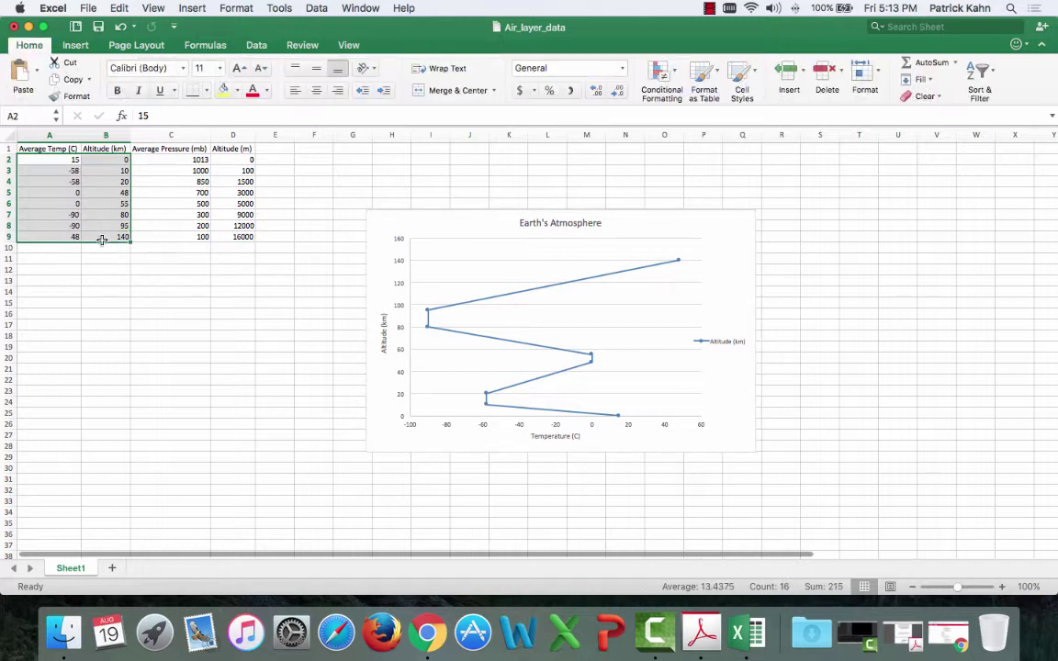
drag(64, 159, 62, 237)
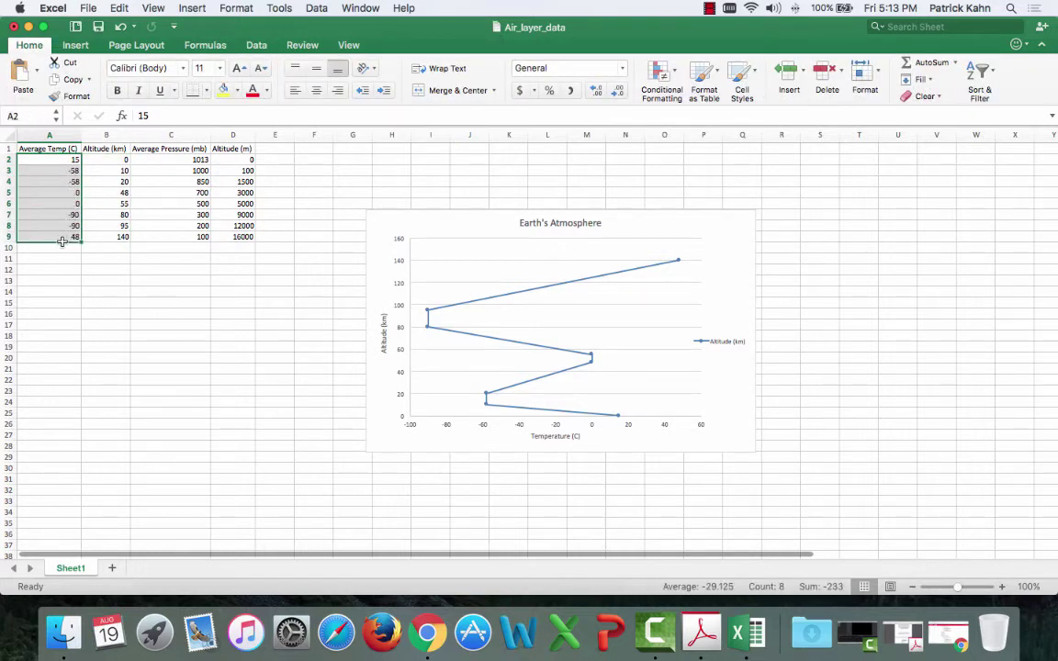
click(64, 170)
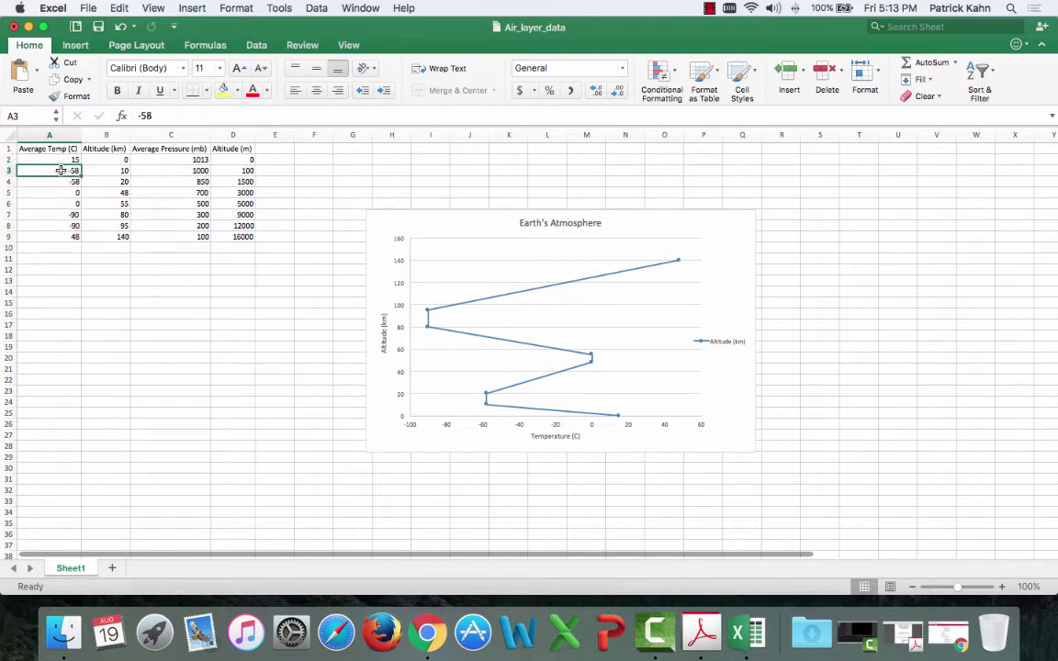
click(58, 181)
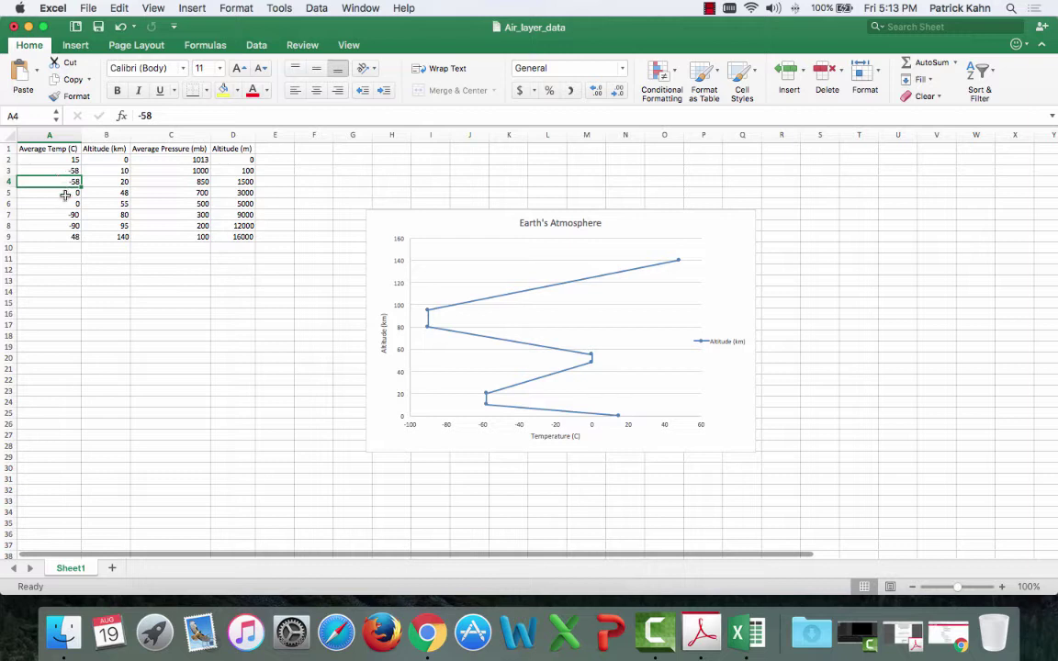
click(62, 192)
click(66, 214)
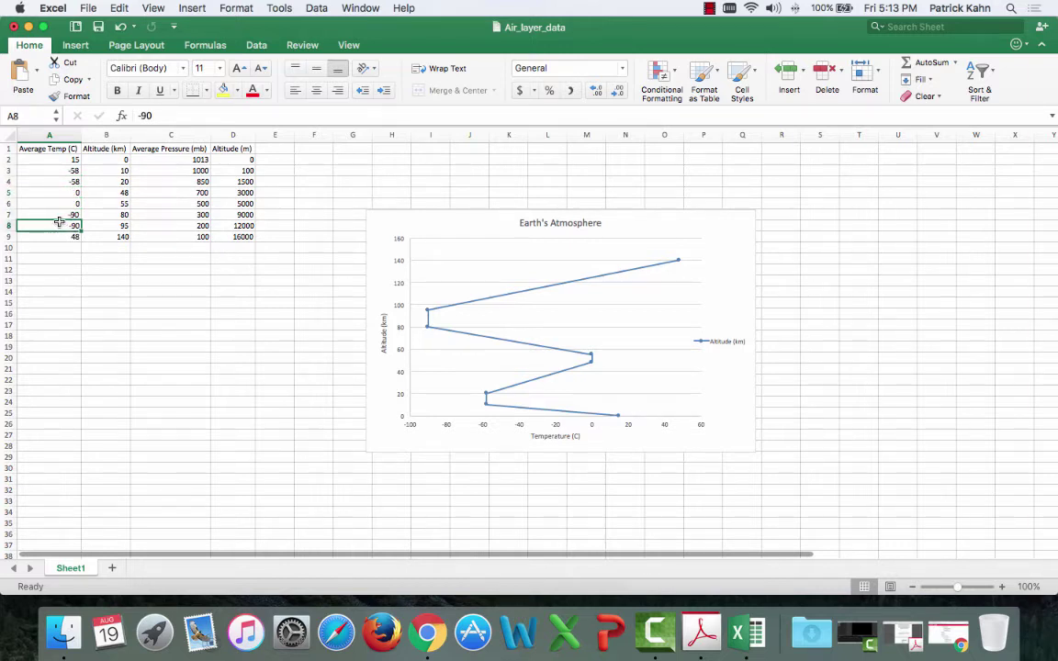
click(65, 214)
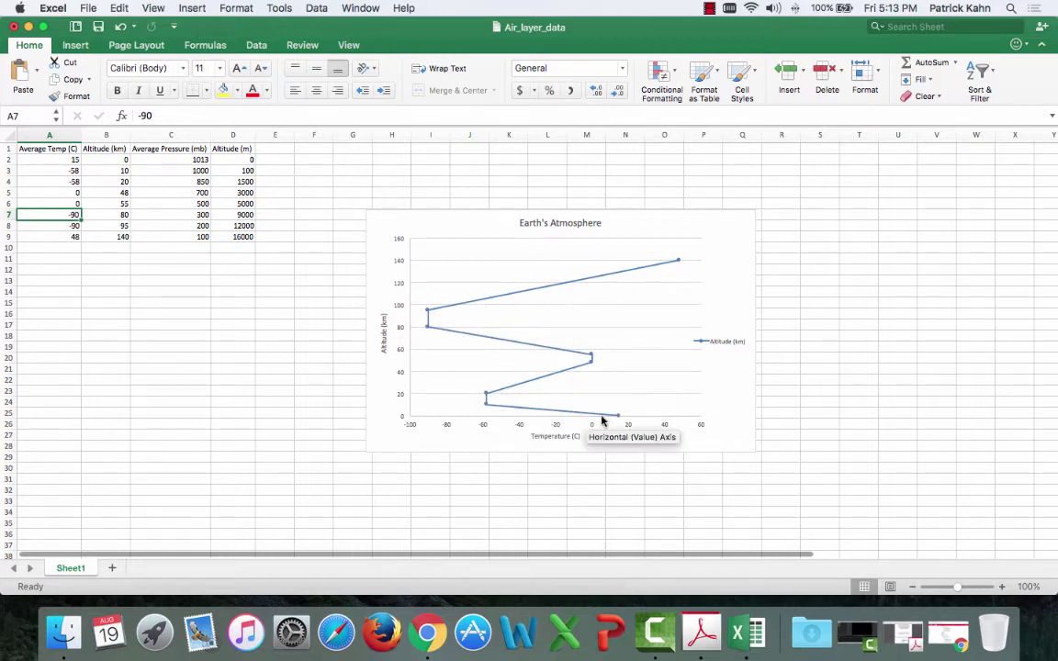
click(420, 220)
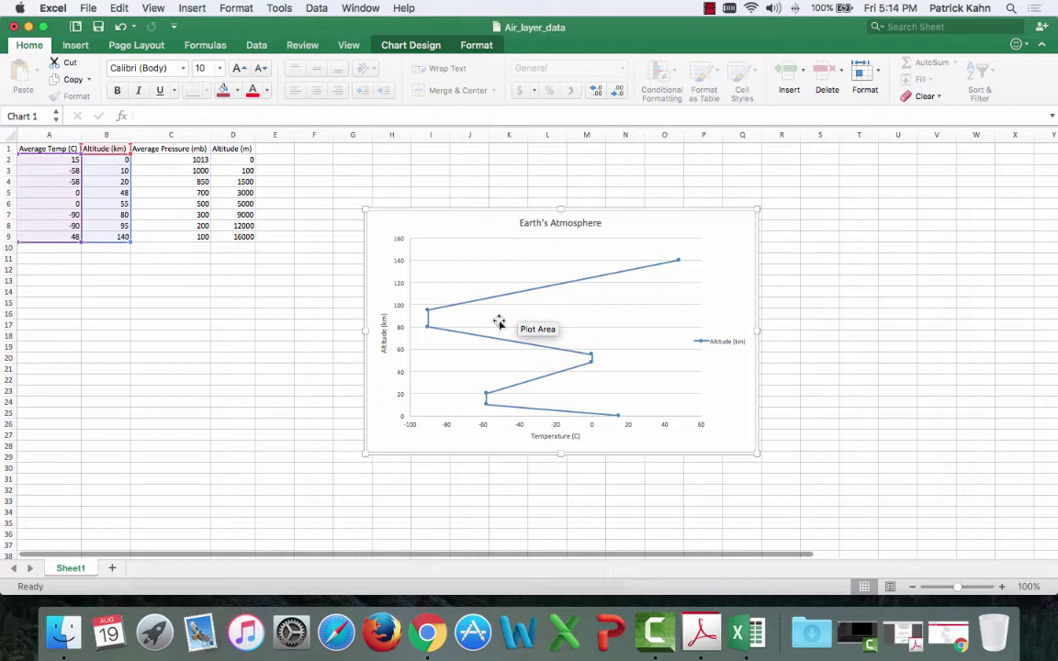
Step: Draw a straight horizontal line across the plot and nudge it up to about 10 km
click(81, 48)
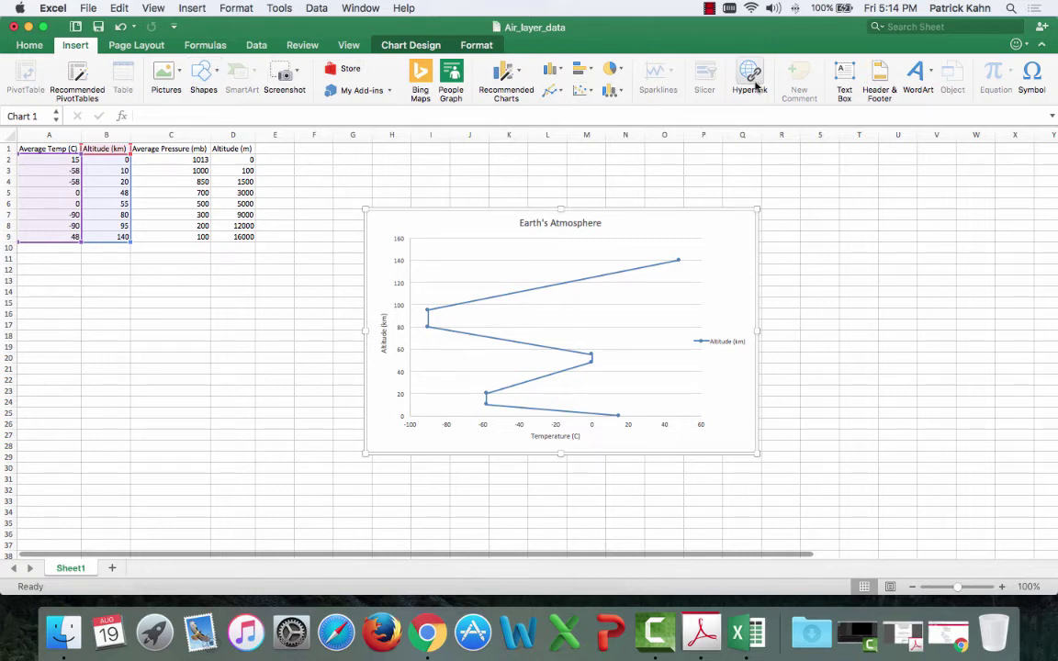
click(216, 74)
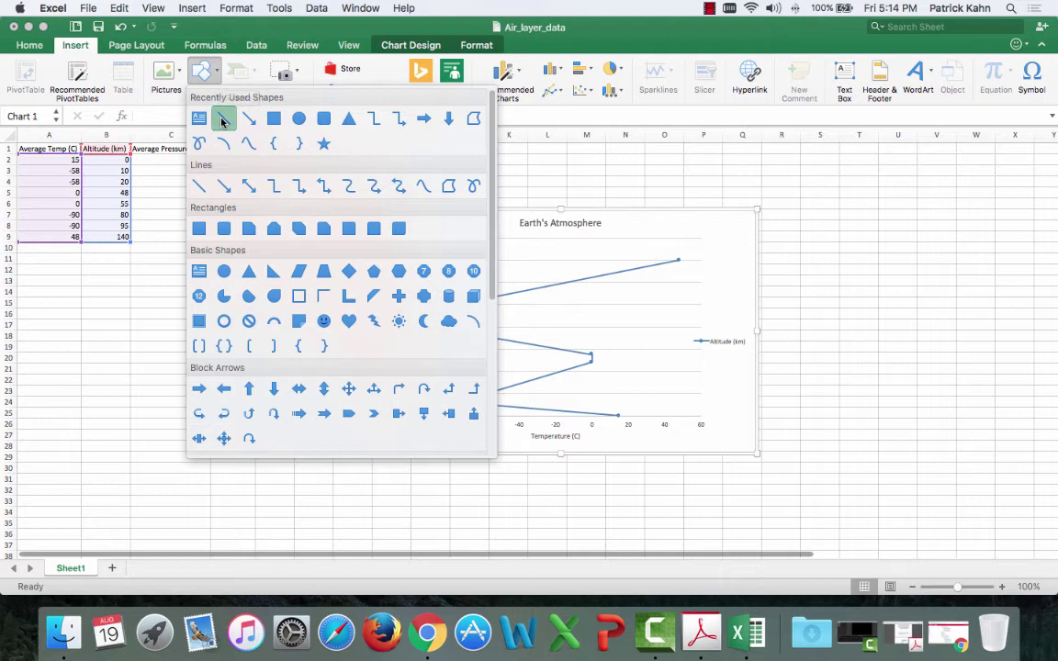
click(222, 120)
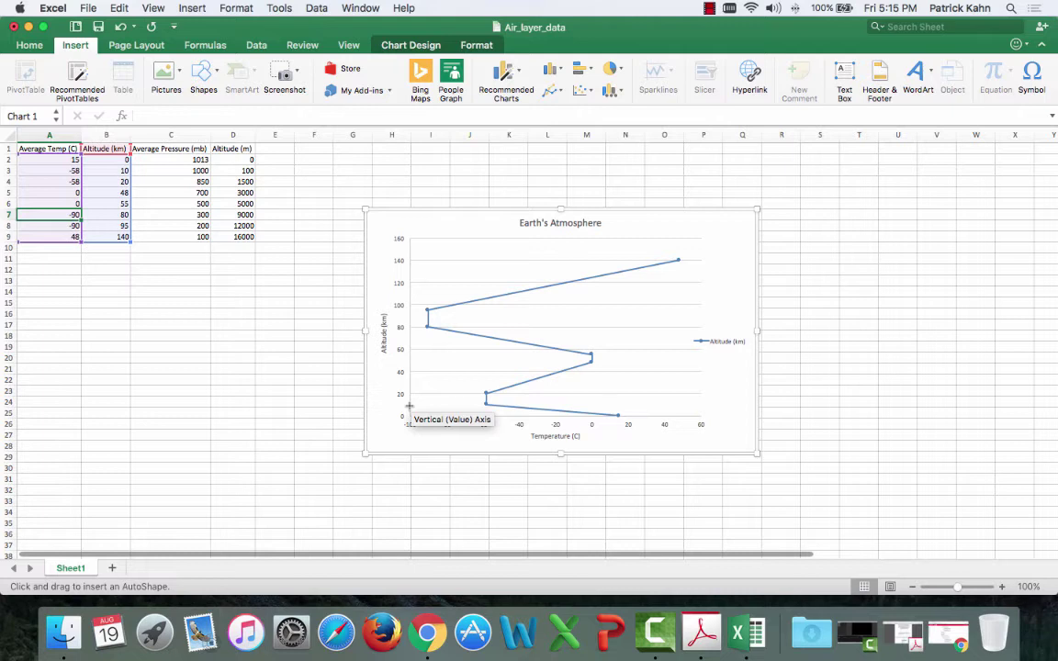
mouse_move(410, 408)
mouse_down()
mouse_move(592, 408)
mouse_move(673, 393)
mouse_move(705, 402)
mouse_up()
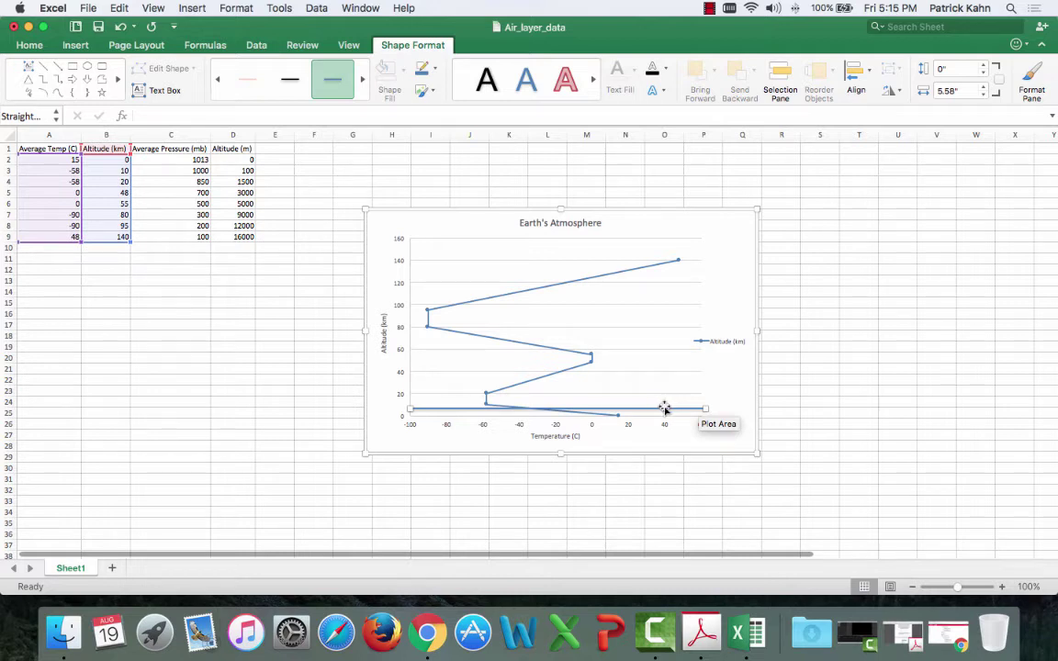
key(Up)
key(Up)
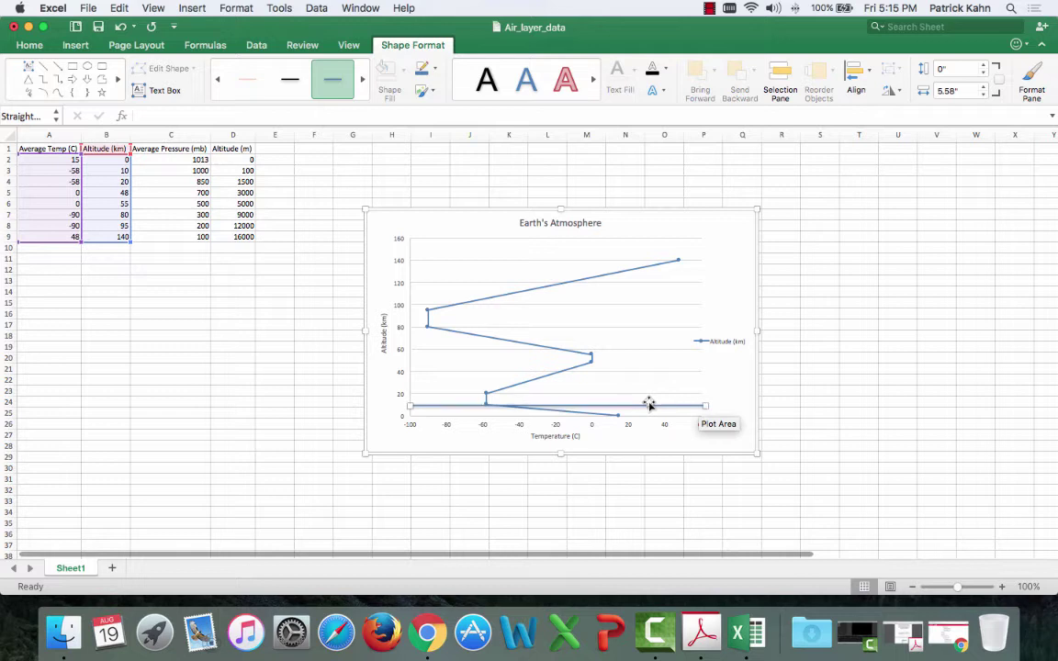
key(Up)
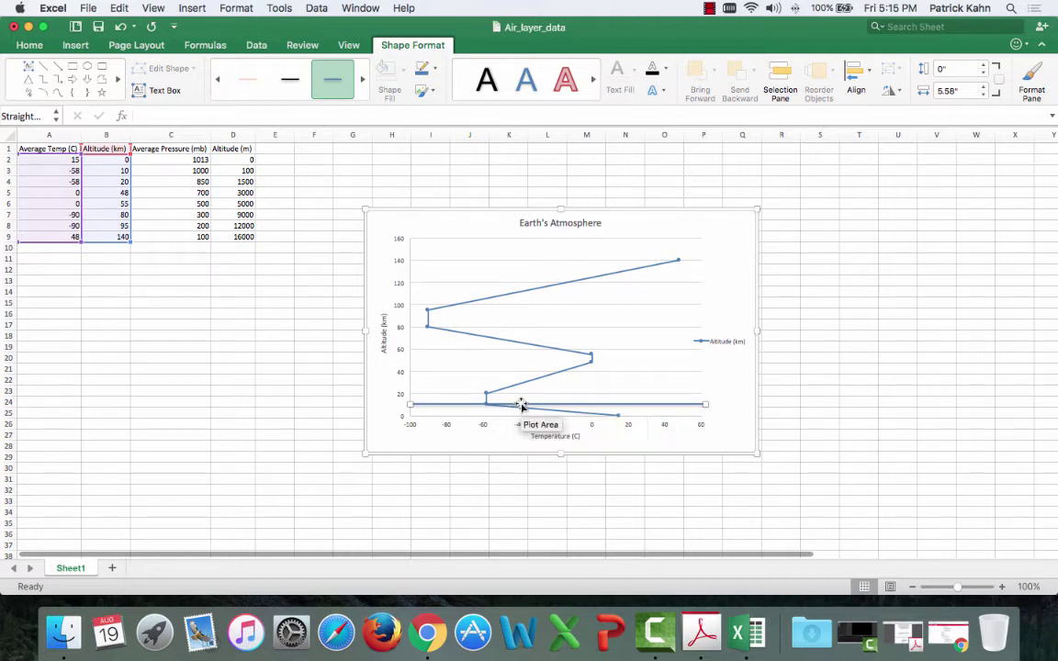
Step: Format the 10 km line as black with a Round Dot dash type
right_click(521, 406)
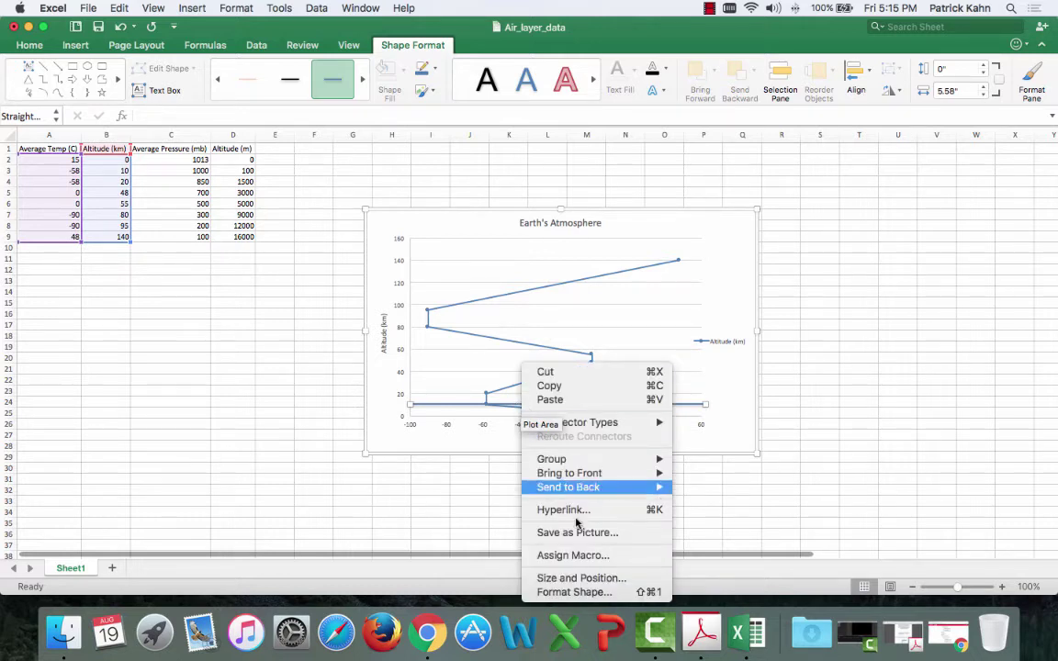
click(587, 591)
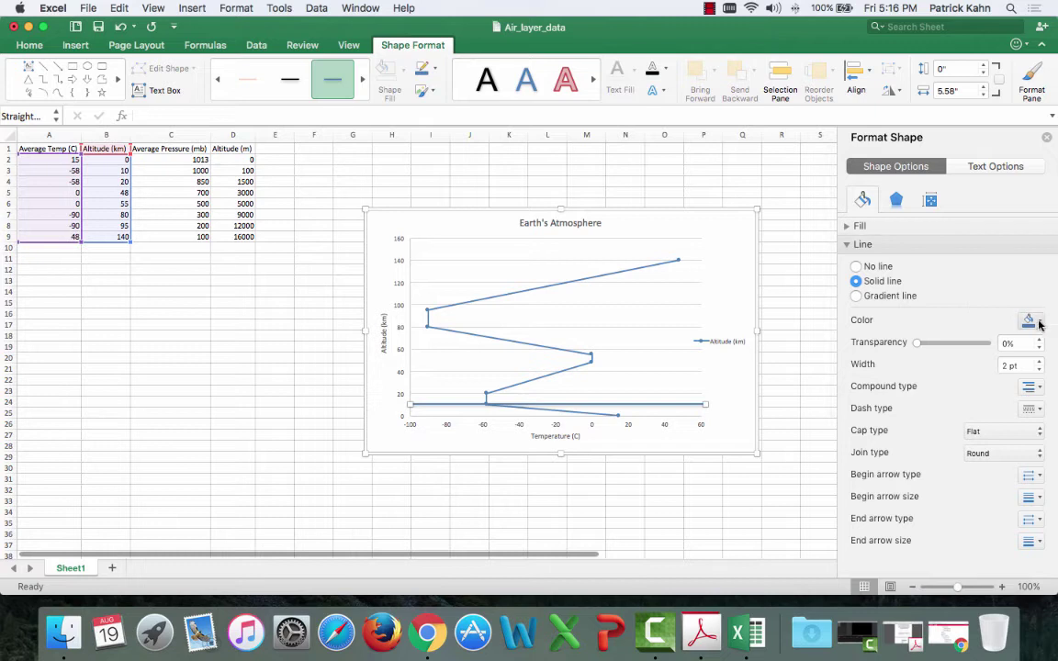
click(1036, 320)
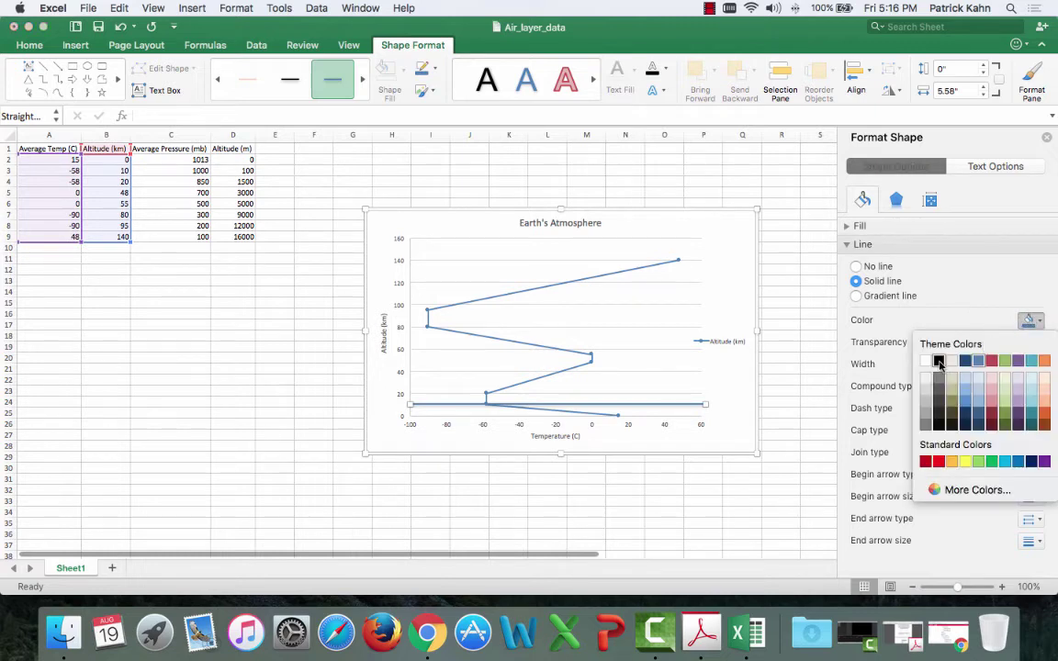
click(938, 361)
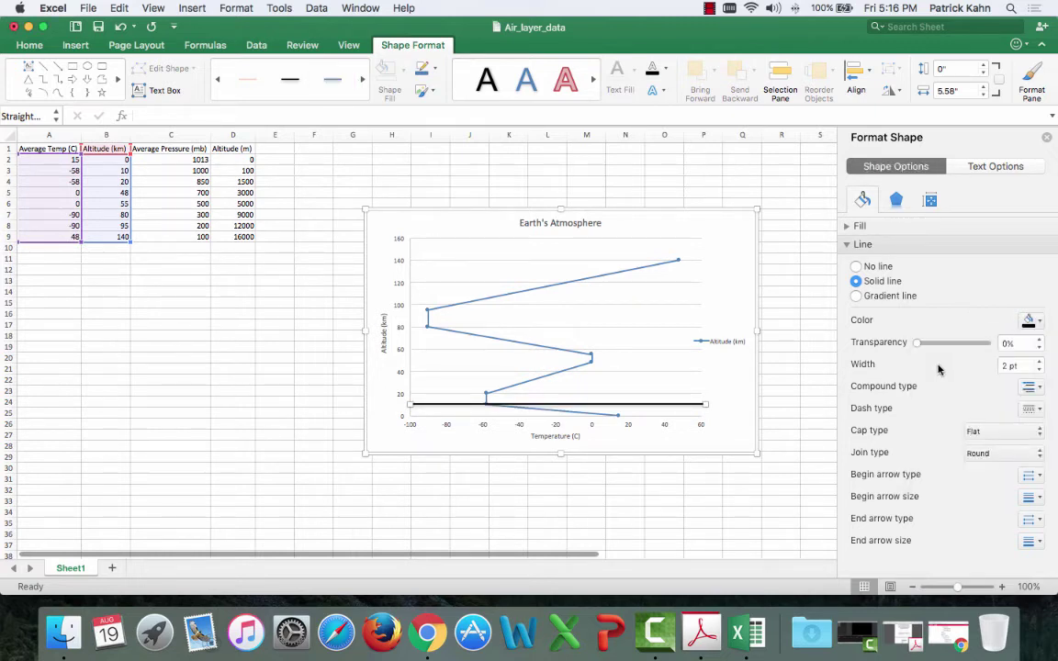
click(1030, 387)
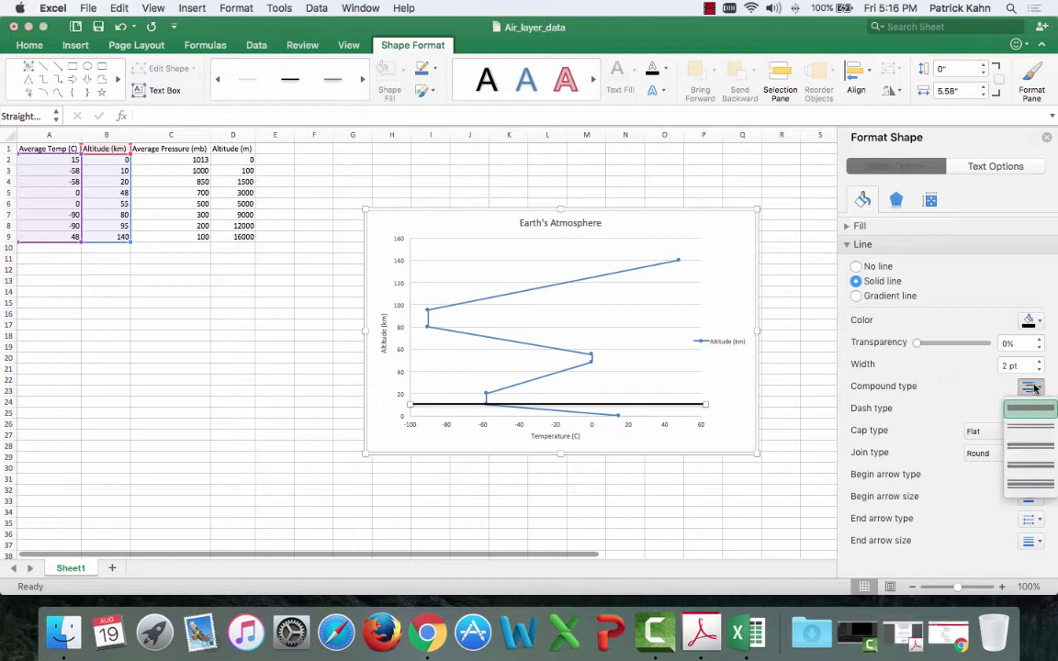
click(1006, 407)
click(1029, 408)
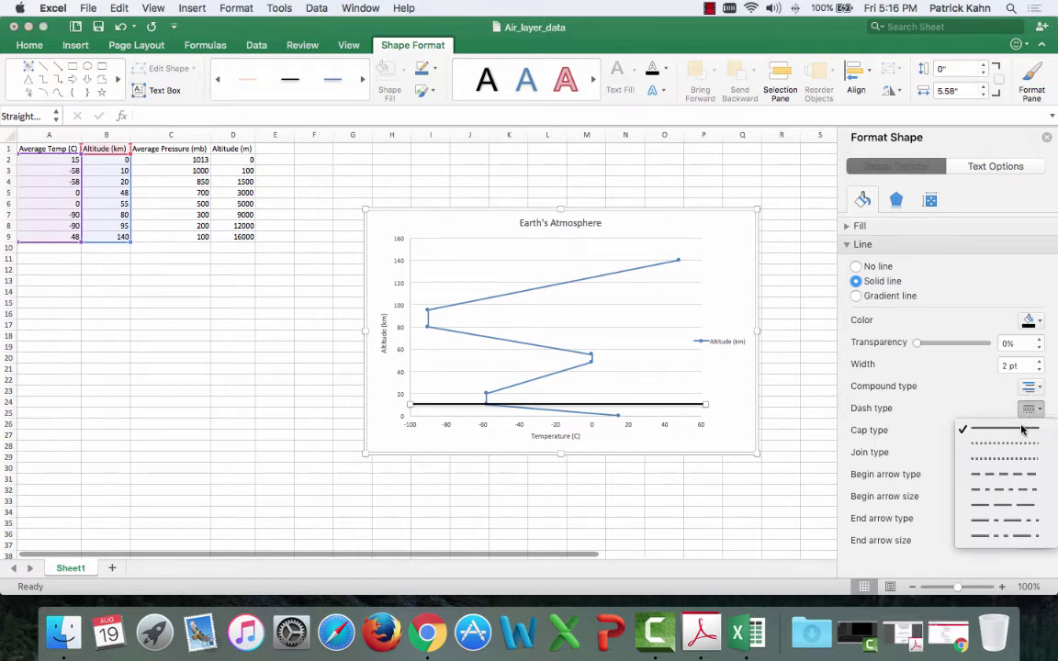
click(1012, 453)
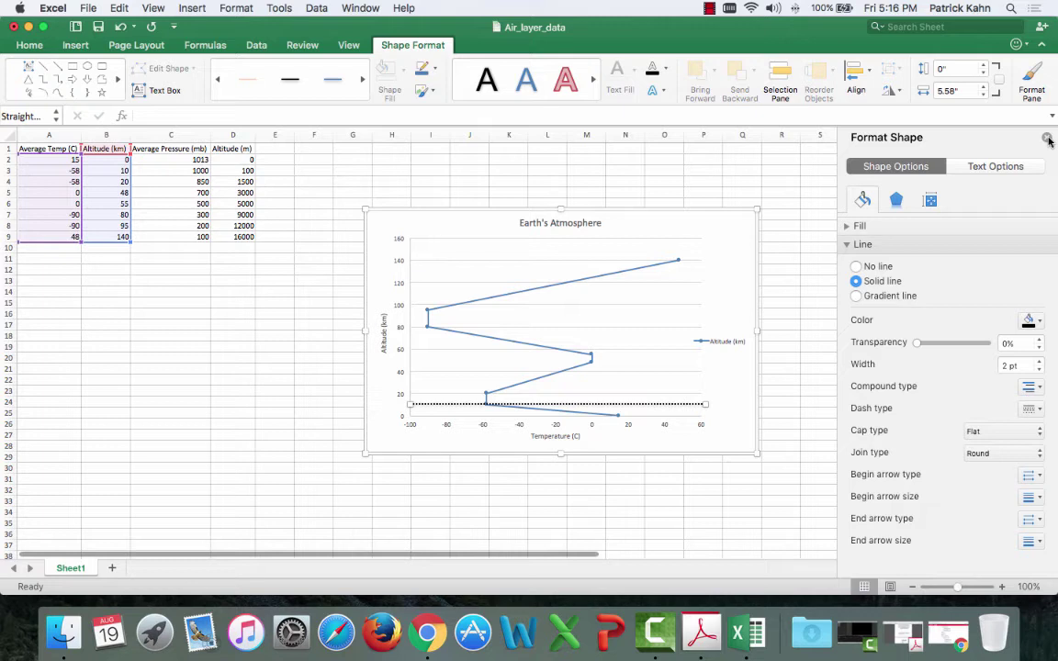
click(1047, 138)
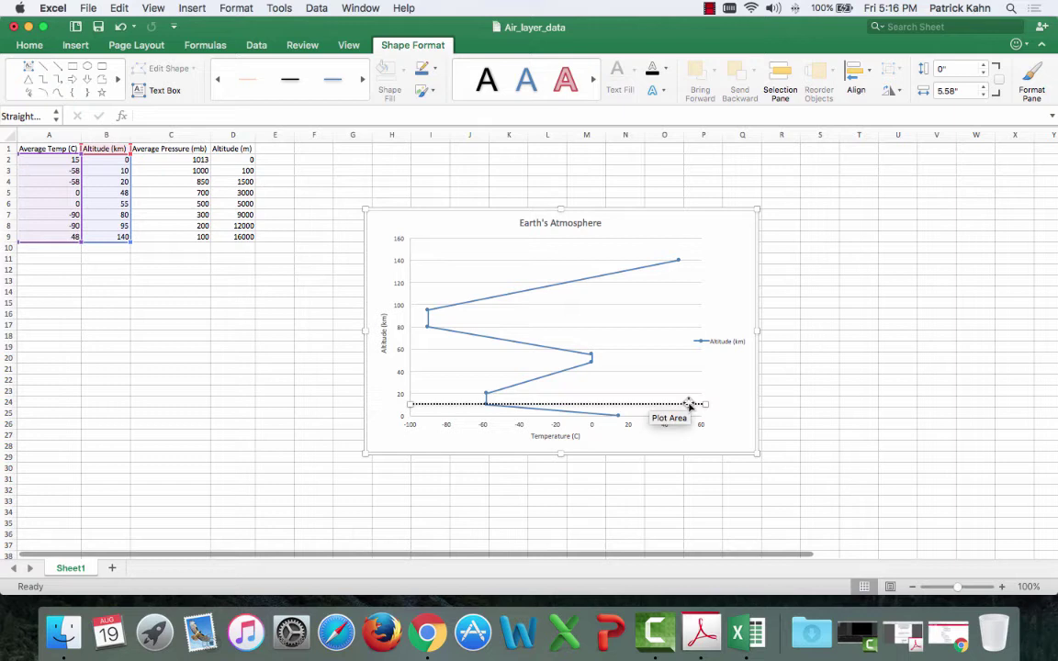
Step: Add dotted-line copies at about 50 km and 80 km on the altitude axis
mouse_move(690, 405)
mouse_down()
mouse_move(687, 413)
mouse_move(684, 368)
mouse_up()
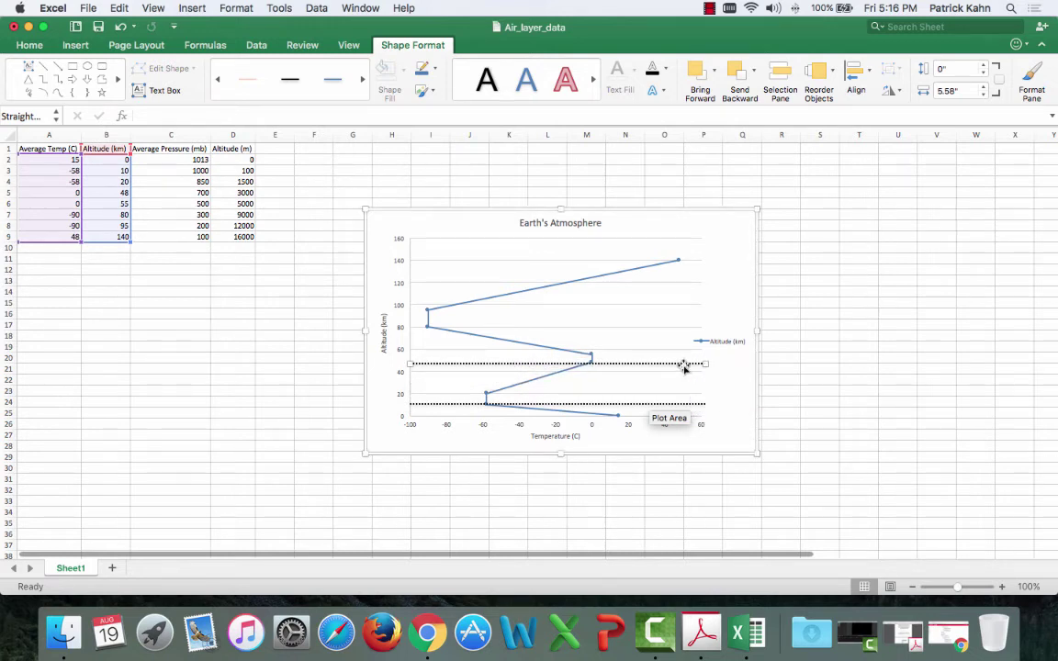
key(super+z)
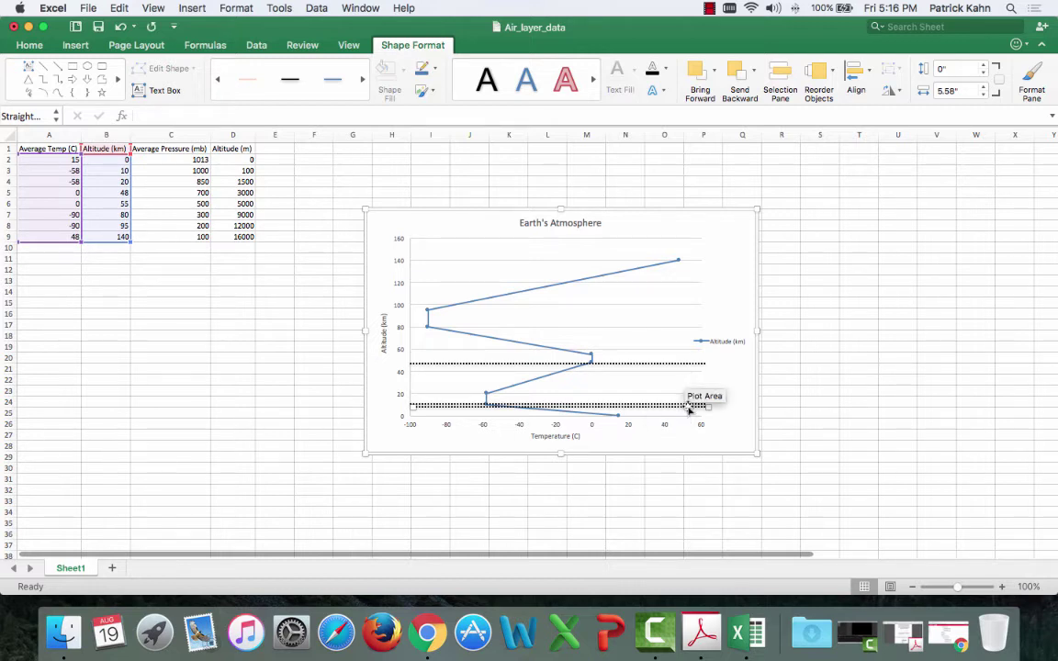
drag(689, 412, 684, 326)
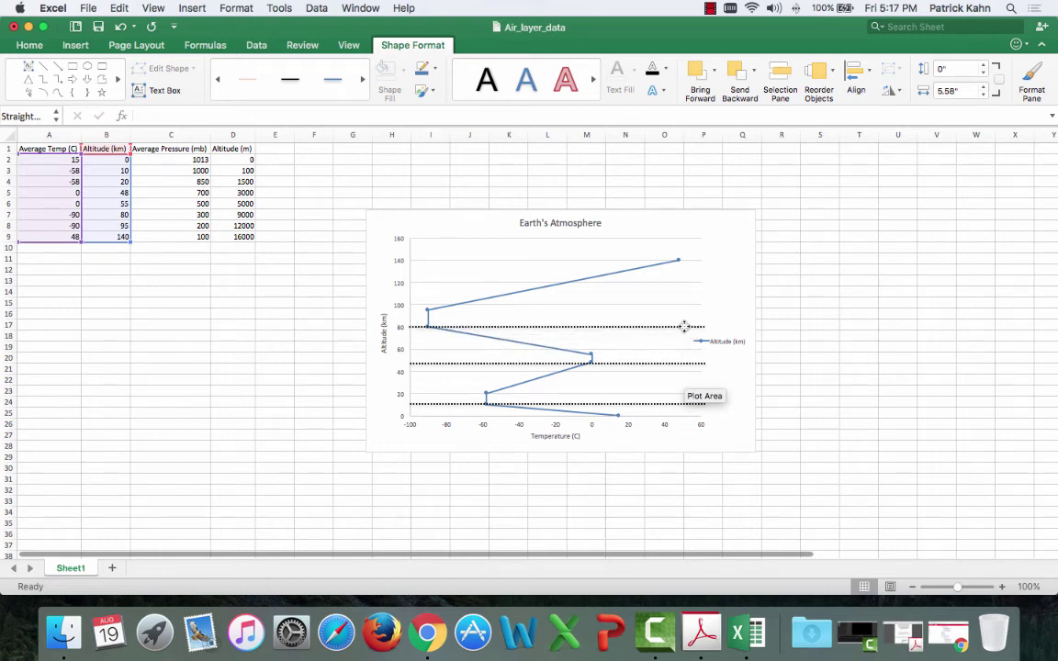
click(684, 326)
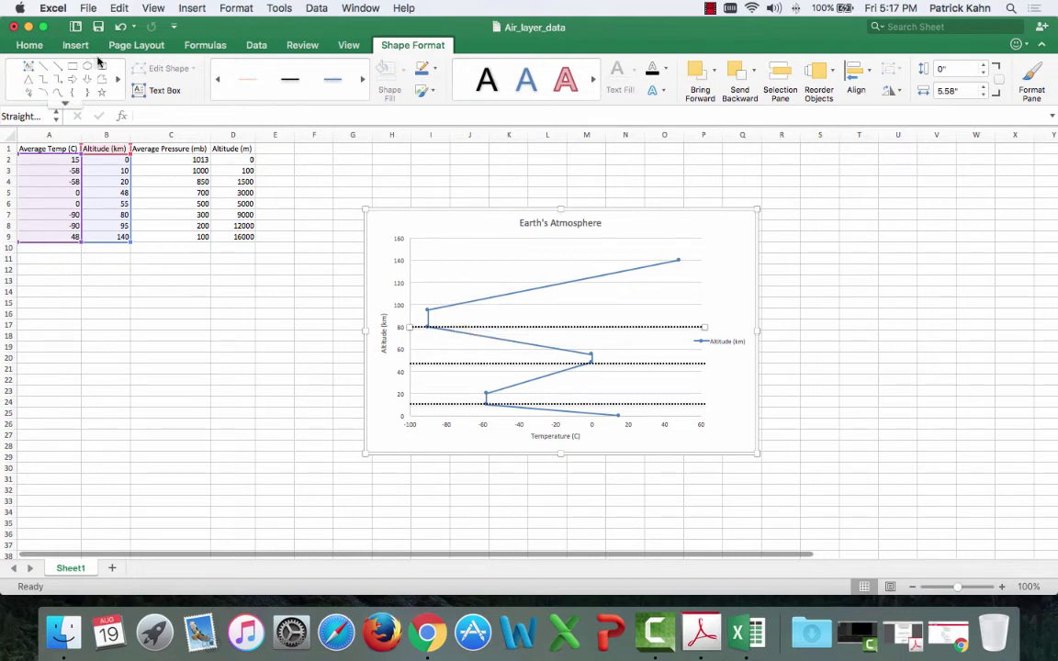
Step: Insert a Troposphere text box in the lowest band and resize it to fit
click(401, 219)
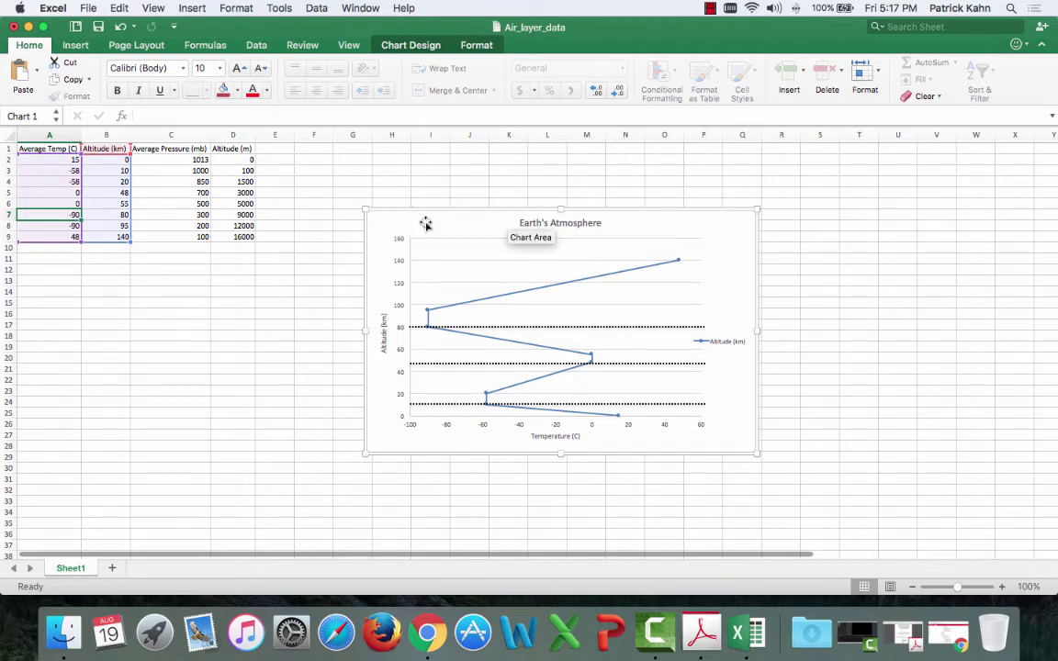
click(74, 46)
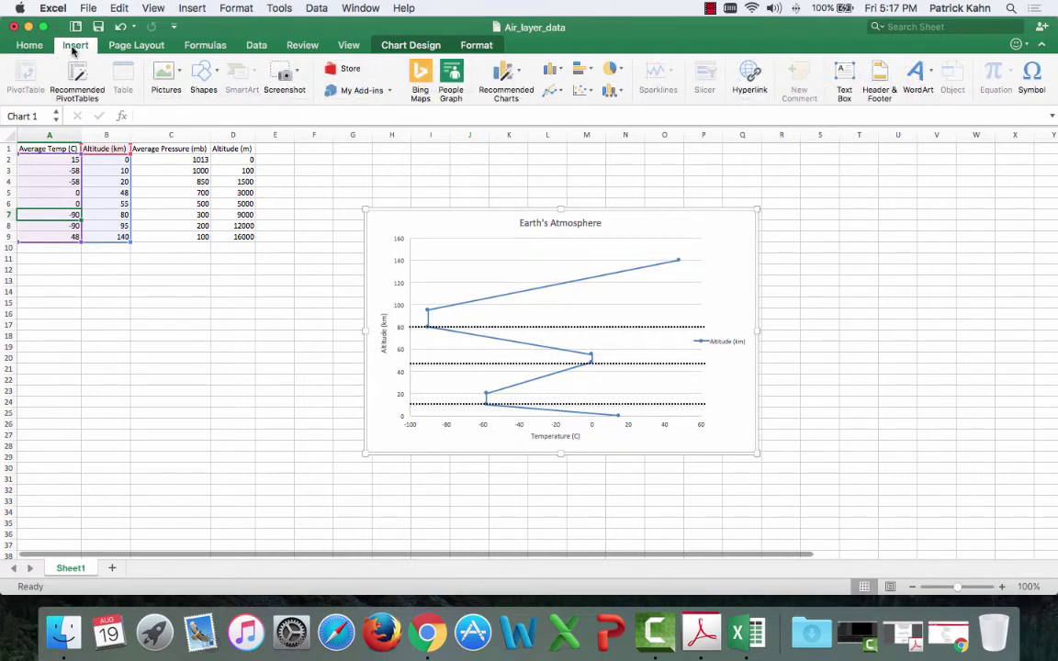
click(201, 79)
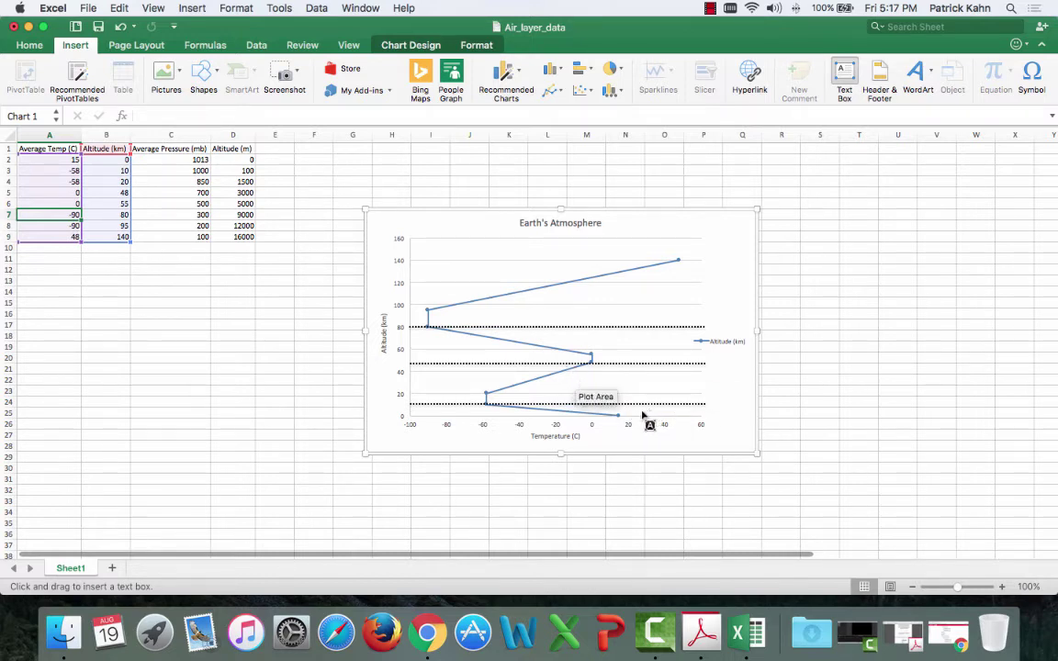
click(642, 416)
text(Troposphere)
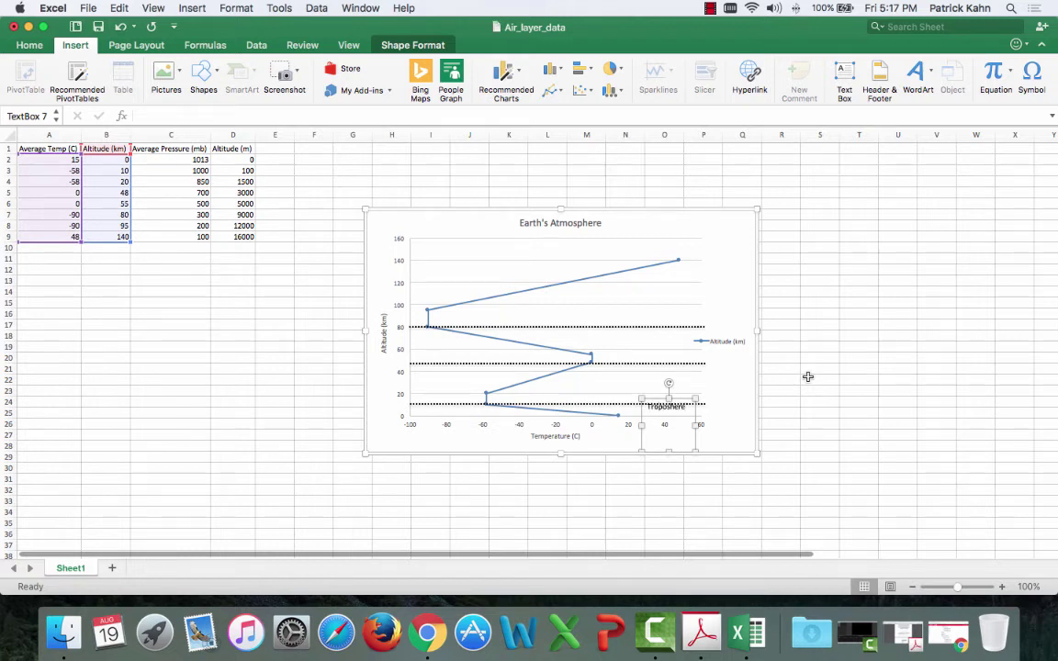
drag(668, 452, 678, 401)
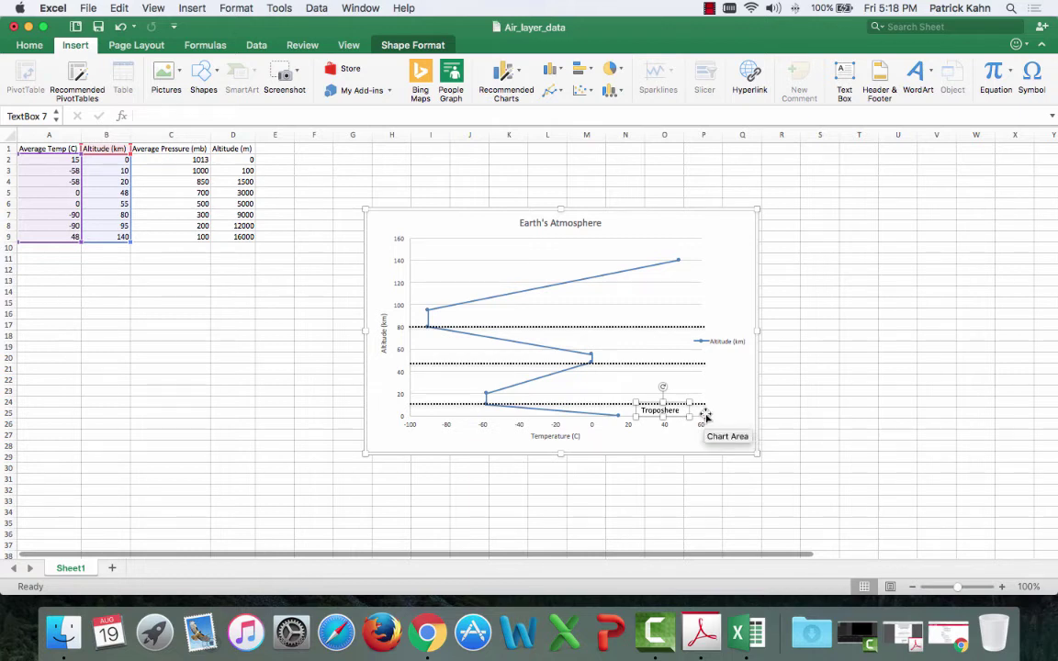
Step: Paste a label copy into the next band and retype it as Stratosphere
key(super+v)
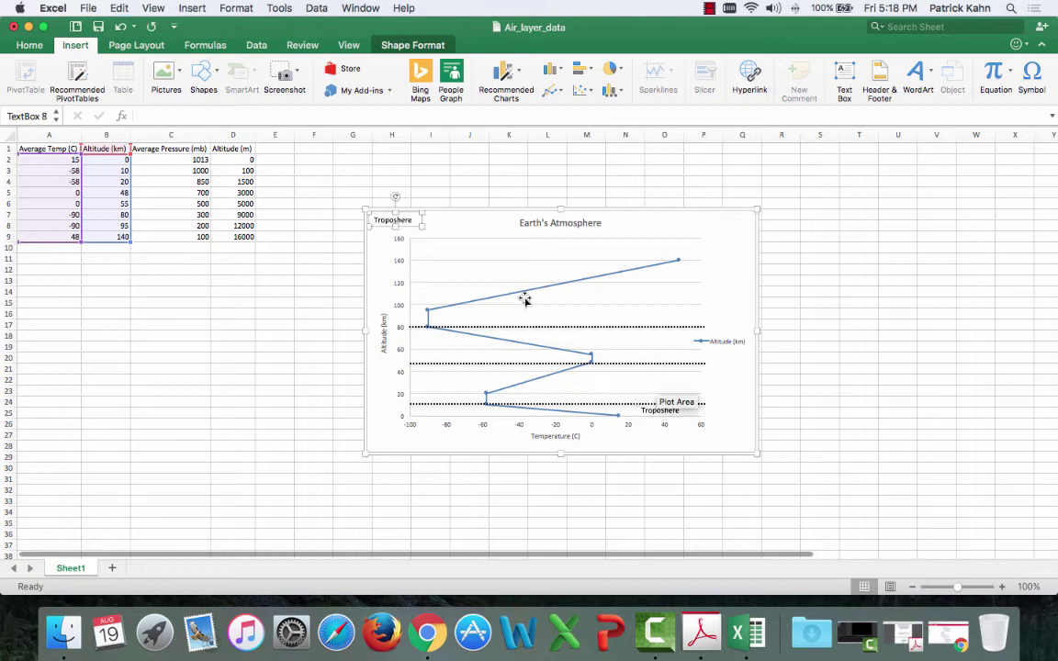
mouse_move(418, 225)
mouse_down()
mouse_move(504, 328)
mouse_move(663, 389)
mouse_up()
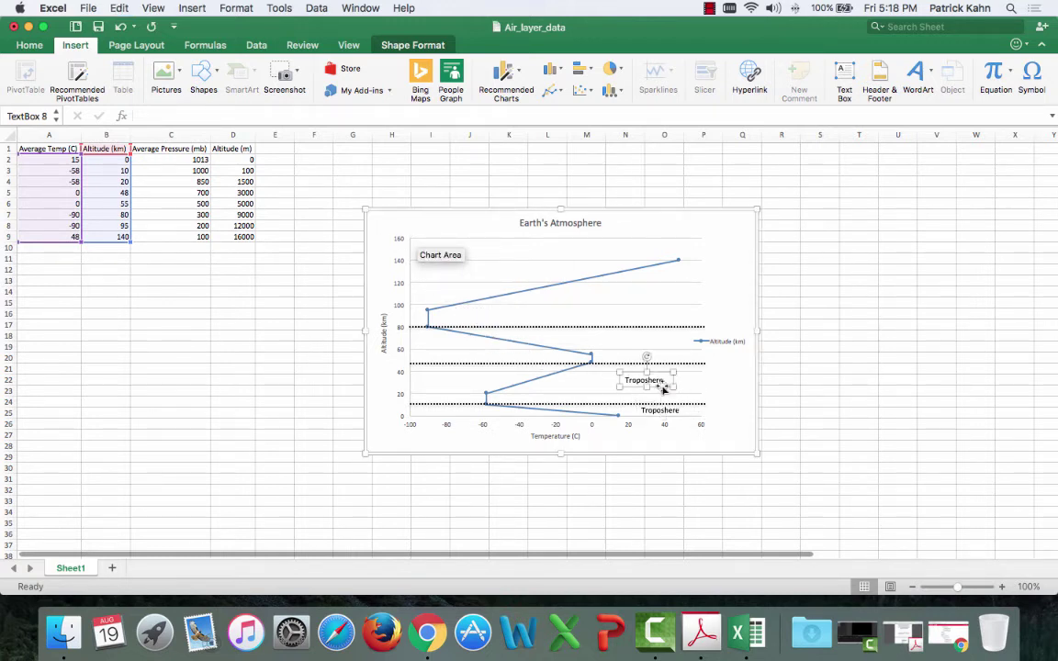
double_click(645, 380)
text(Strat)
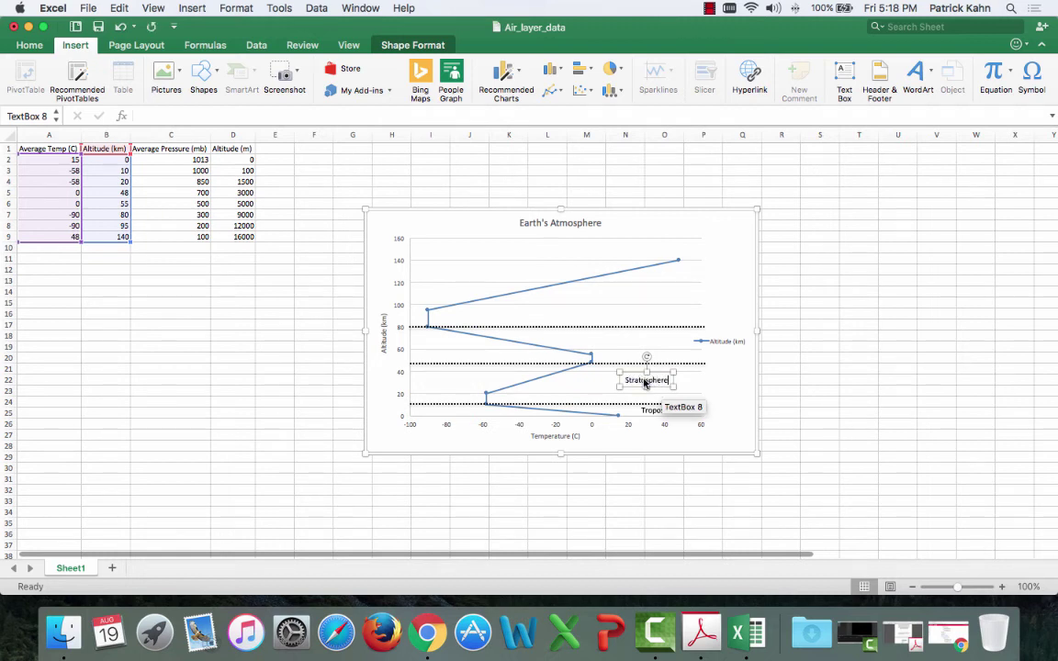
drag(663, 374, 663, 380)
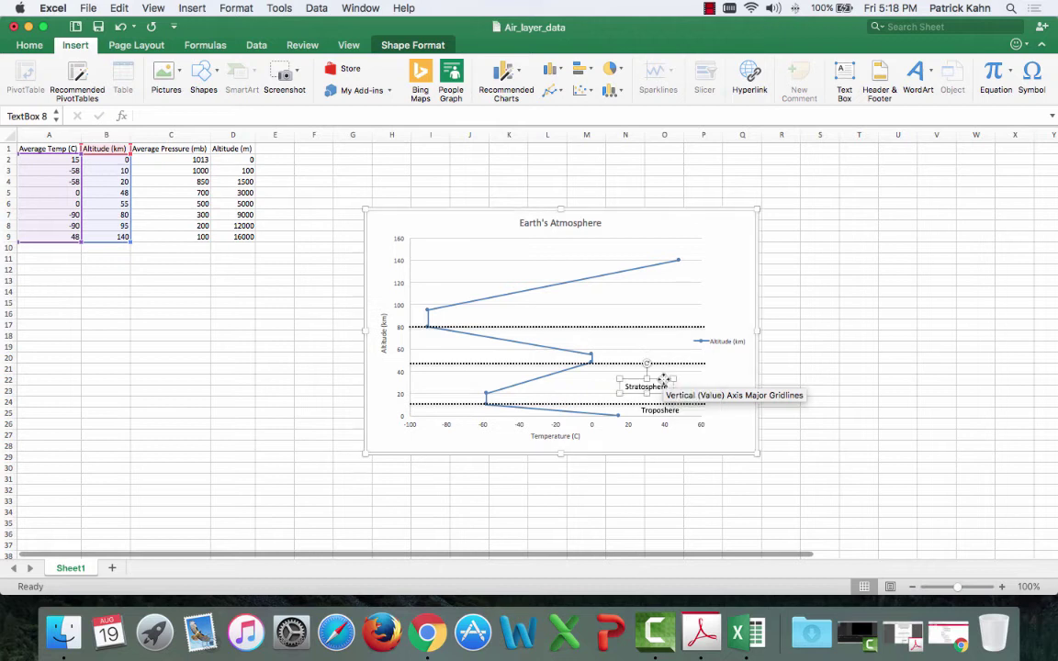
Step: Paste another label copy into the band above and retype it as Mesosphere
key(super+v)
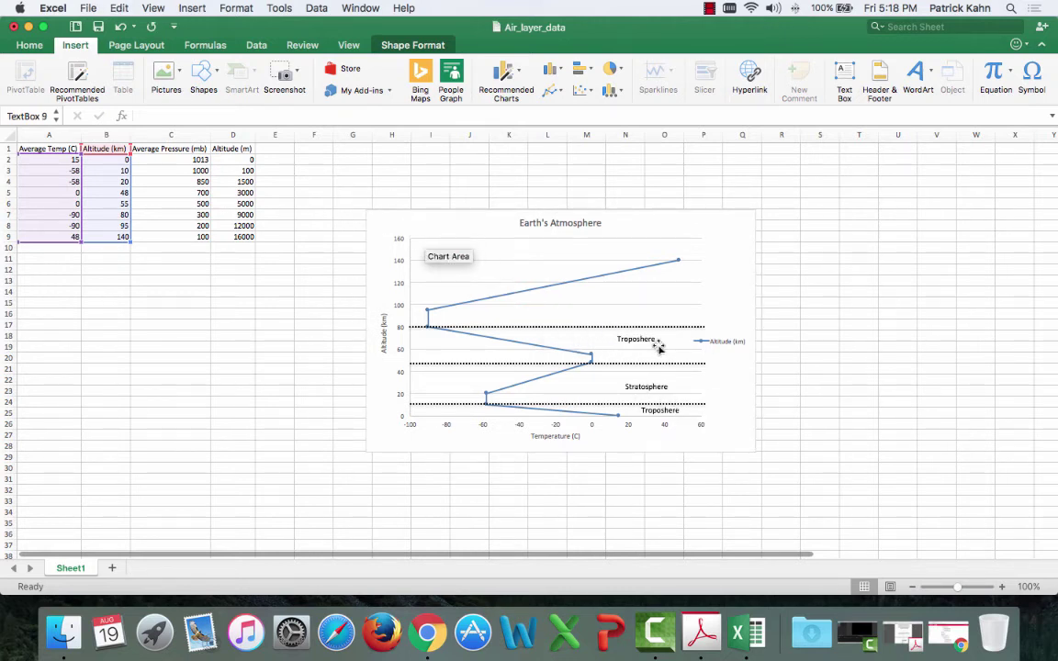
drag(418, 232, 648, 354)
click(643, 345)
double_click(641, 341)
text(Meso)
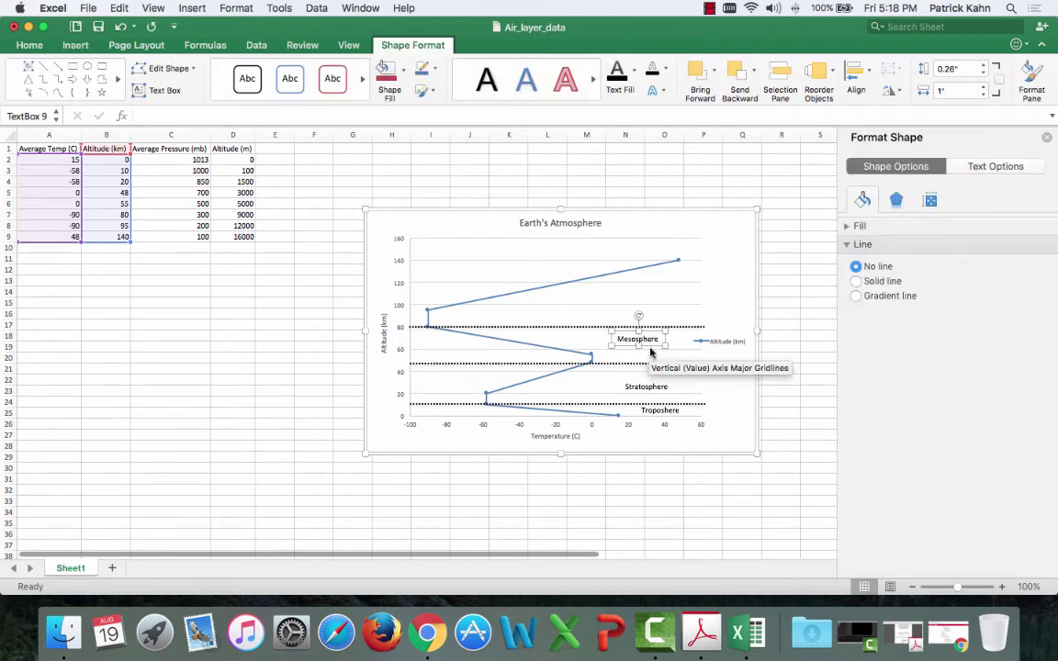
drag(644, 331, 644, 334)
Step: Paste a third label copy into the top band and retype it as Thermosphere
key(cmd+v)
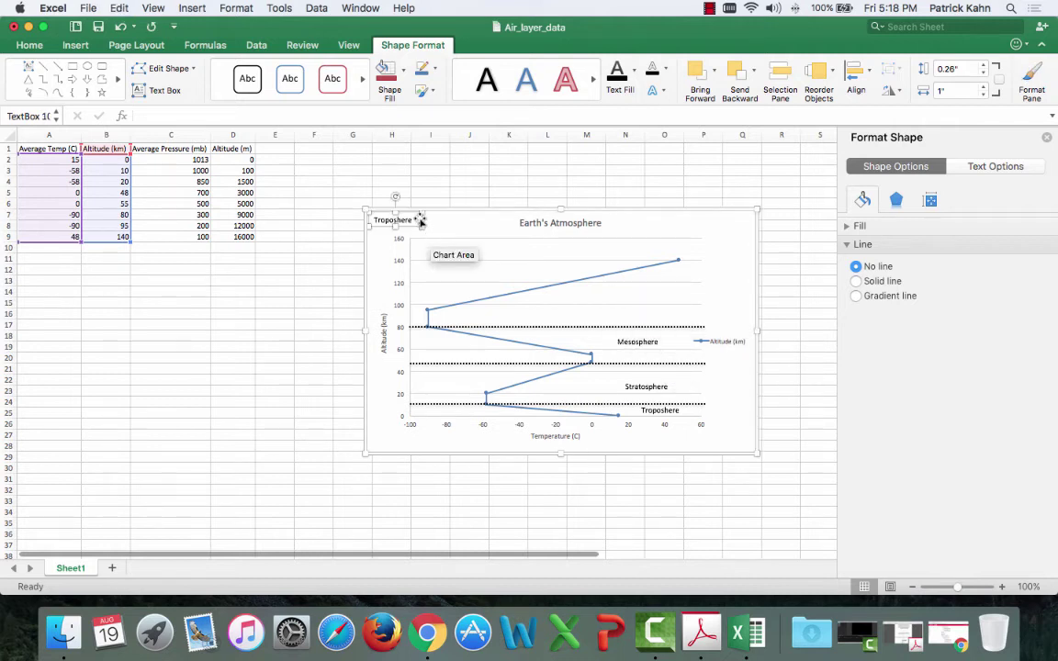
mouse_move(418, 219)
mouse_down()
mouse_move(662, 297)
mouse_move(650, 293)
mouse_up()
click(647, 283)
double_click(651, 294)
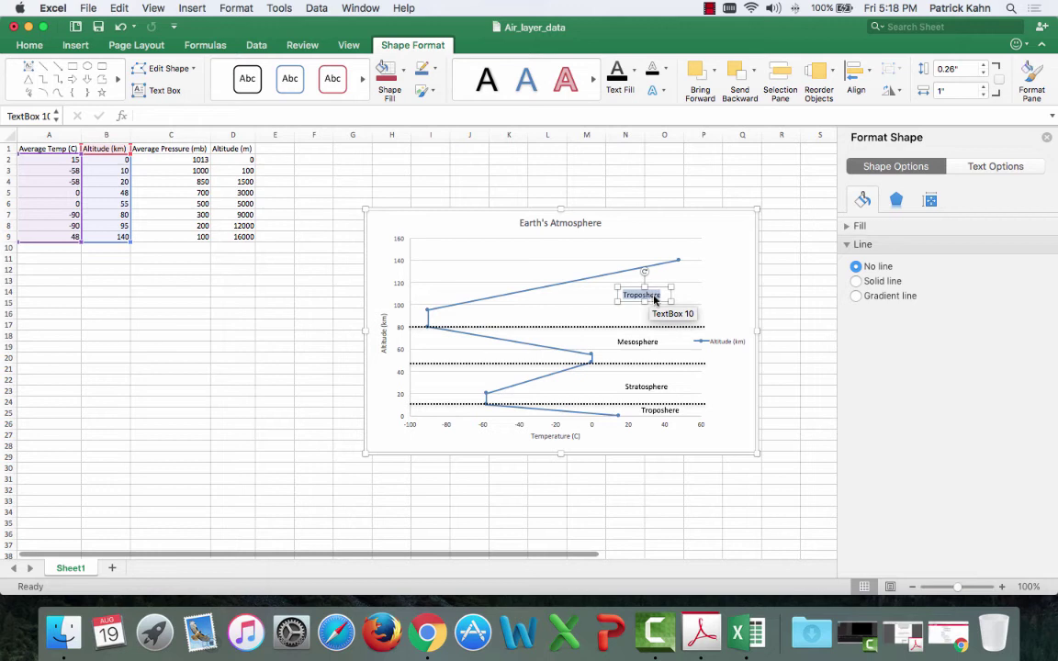
text(Therm)
click(698, 280)
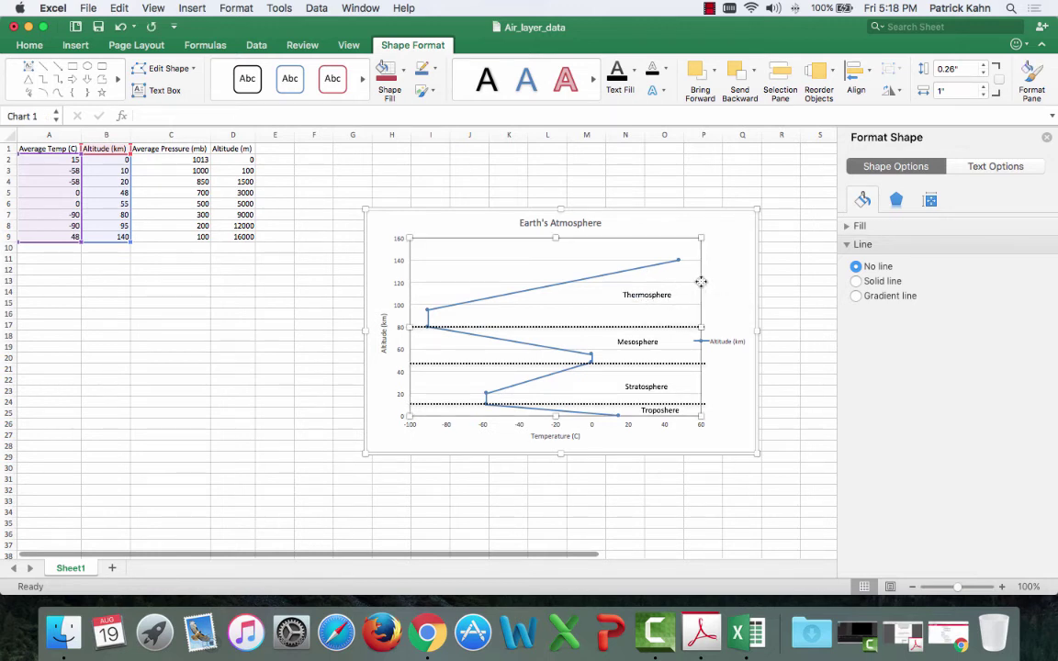
Step: Select the Troposphere label, then the chart and its plot area
click(672, 415)
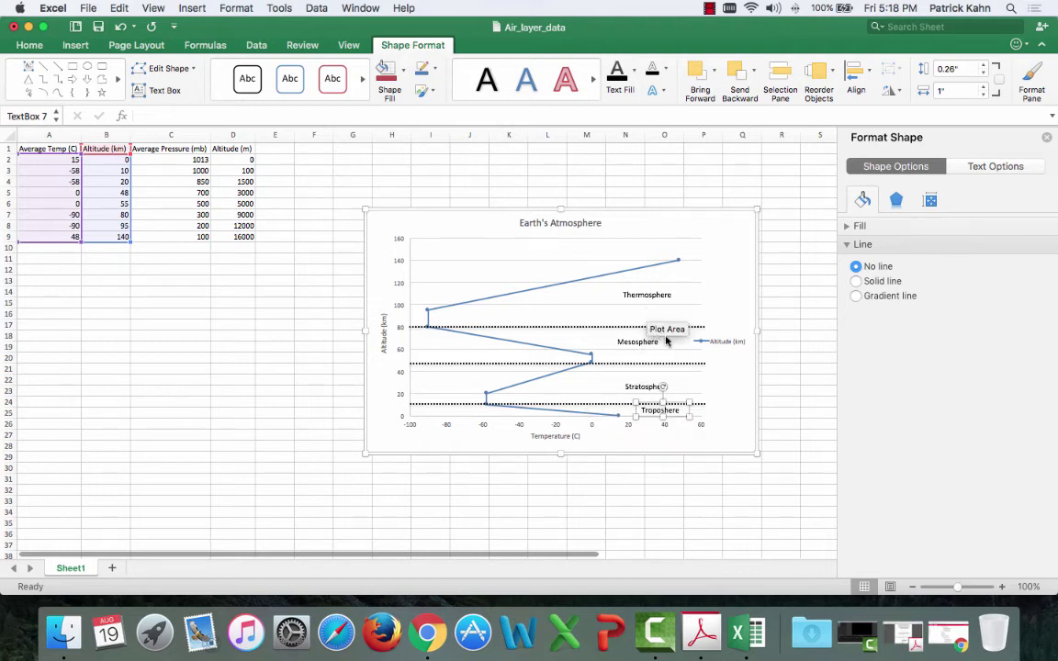
click(716, 268)
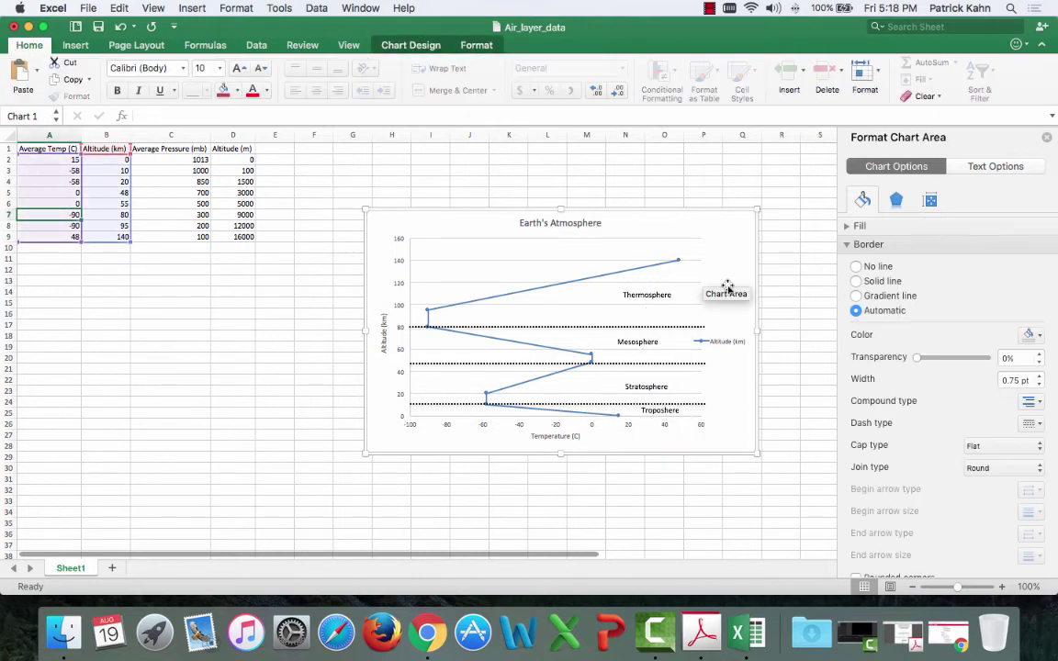
click(646, 300)
click(719, 289)
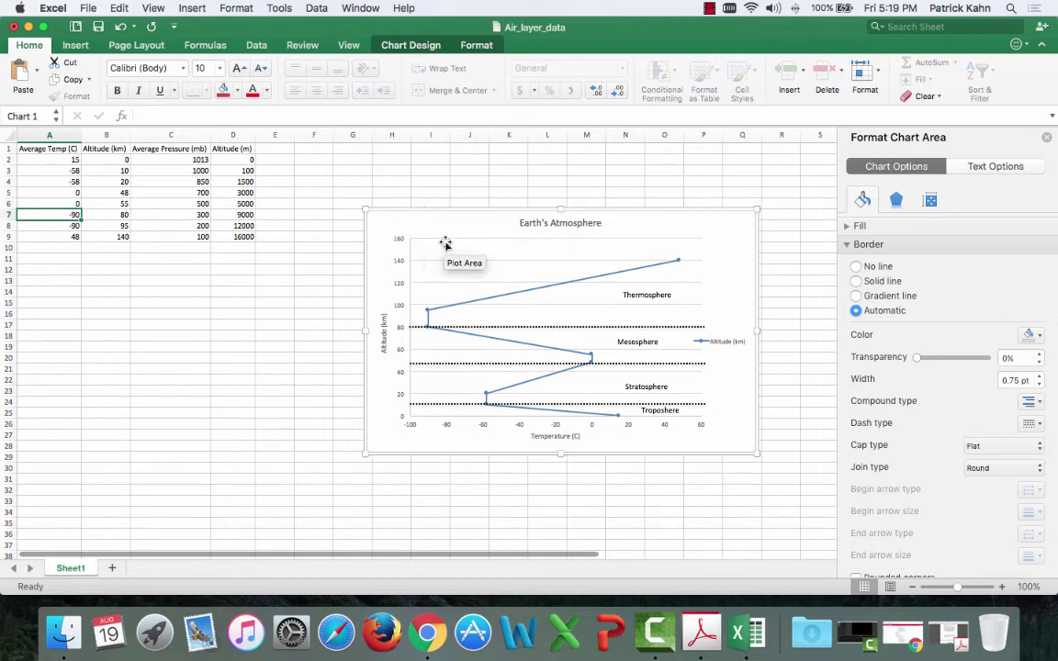
click(447, 240)
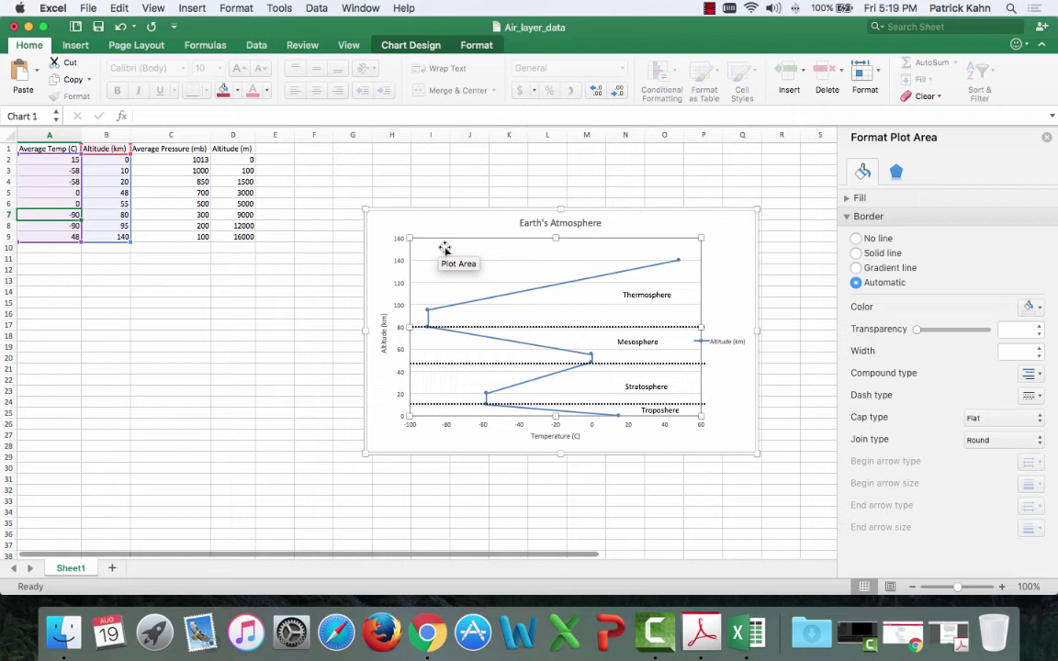
Step: Give the plot area a blue gradient fill, shifting one stop to about 45%
right_click(444, 249)
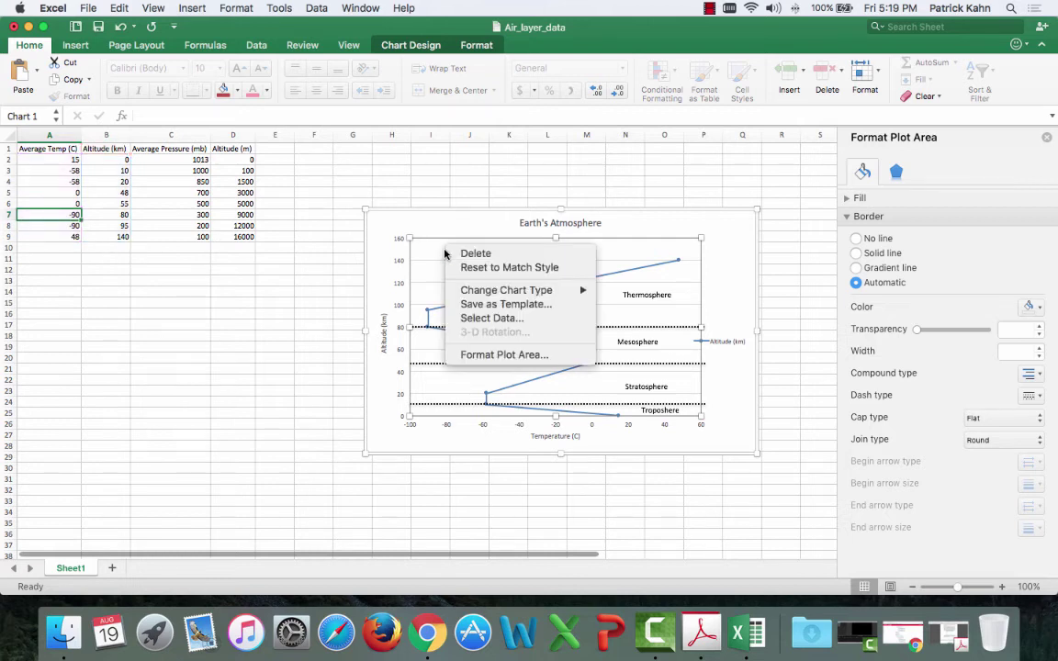
click(478, 364)
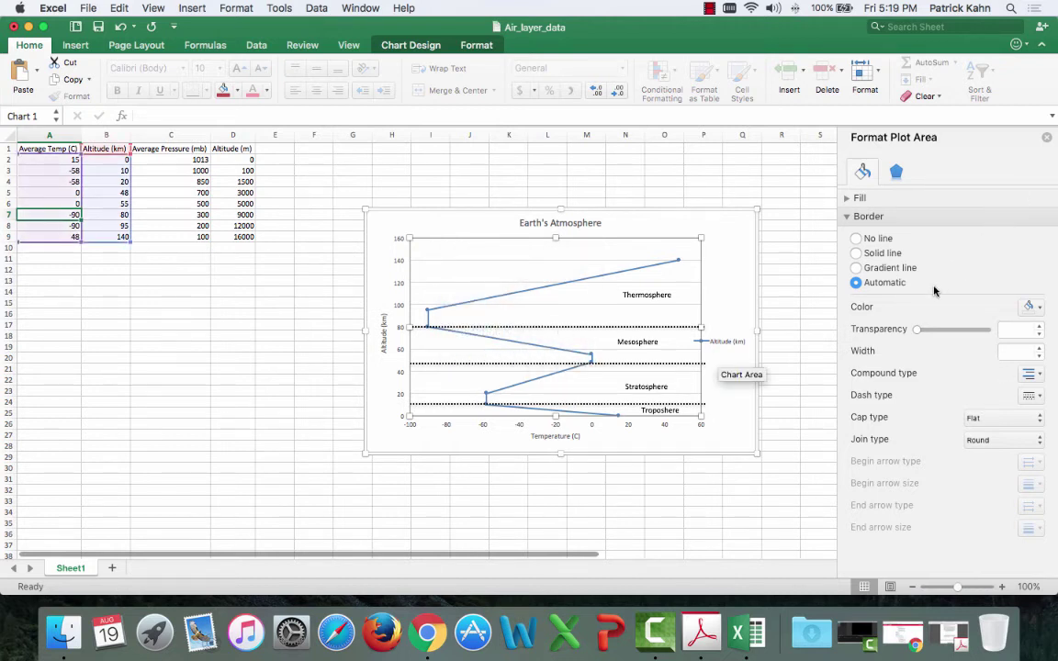
click(856, 267)
click(858, 197)
click(856, 235)
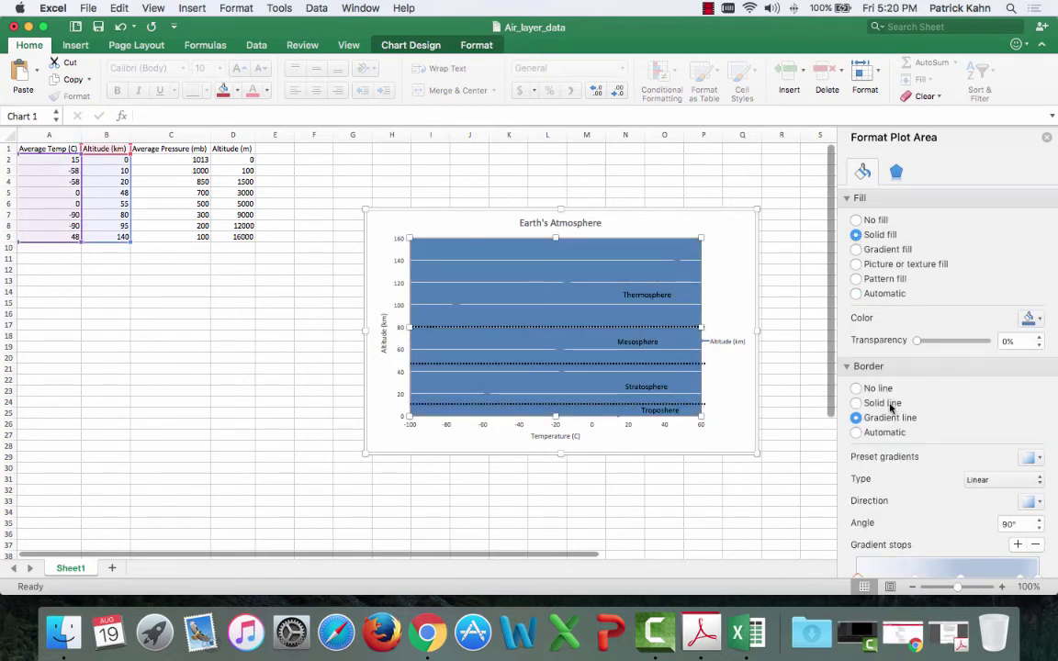
click(856, 250)
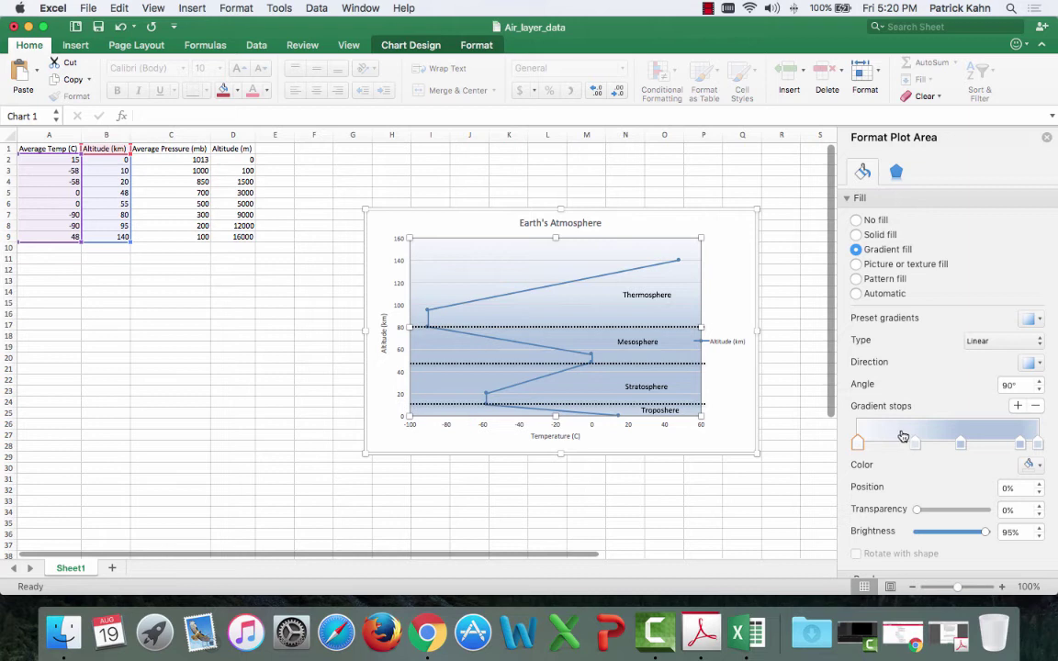
click(1036, 443)
drag(917, 443, 943, 445)
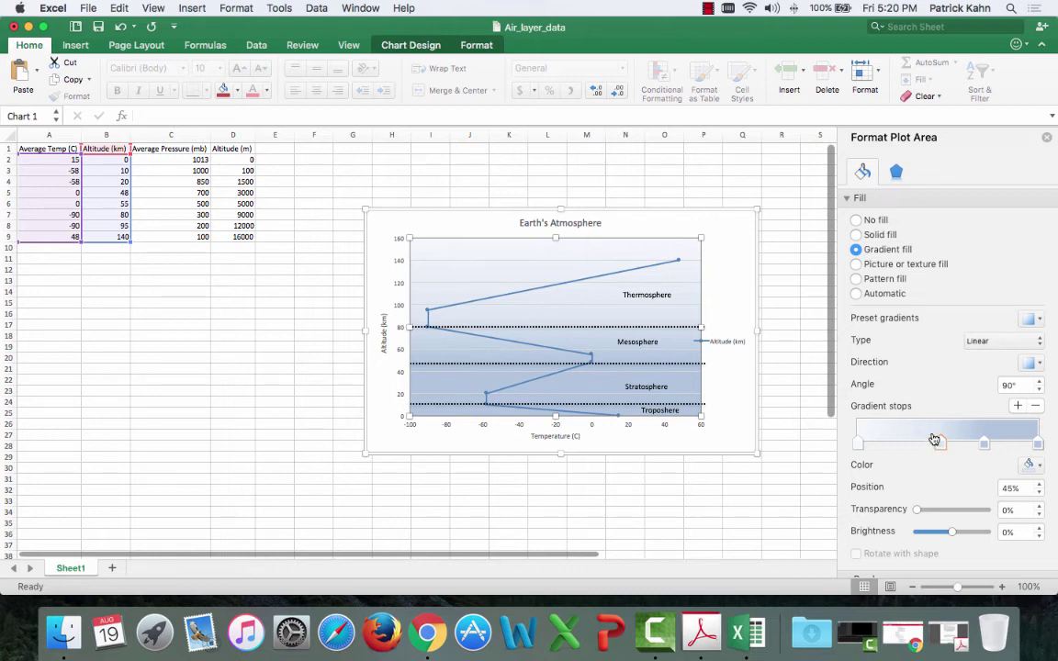
click(673, 262)
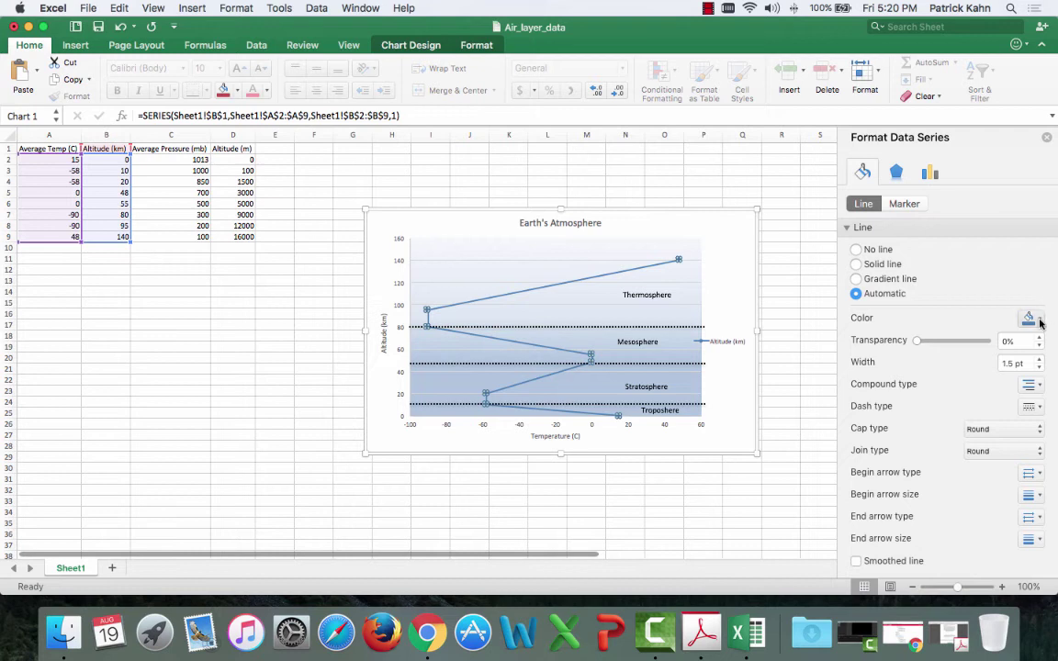
Step: Color the temperature line red and move the legend to the chart's right edge
click(1039, 320)
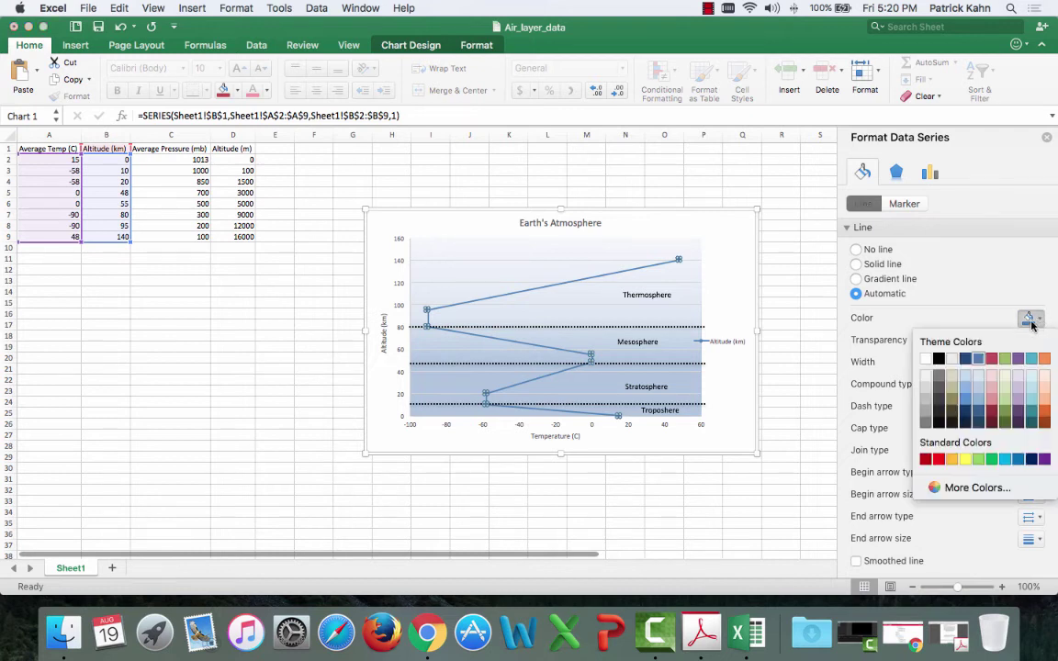
click(939, 459)
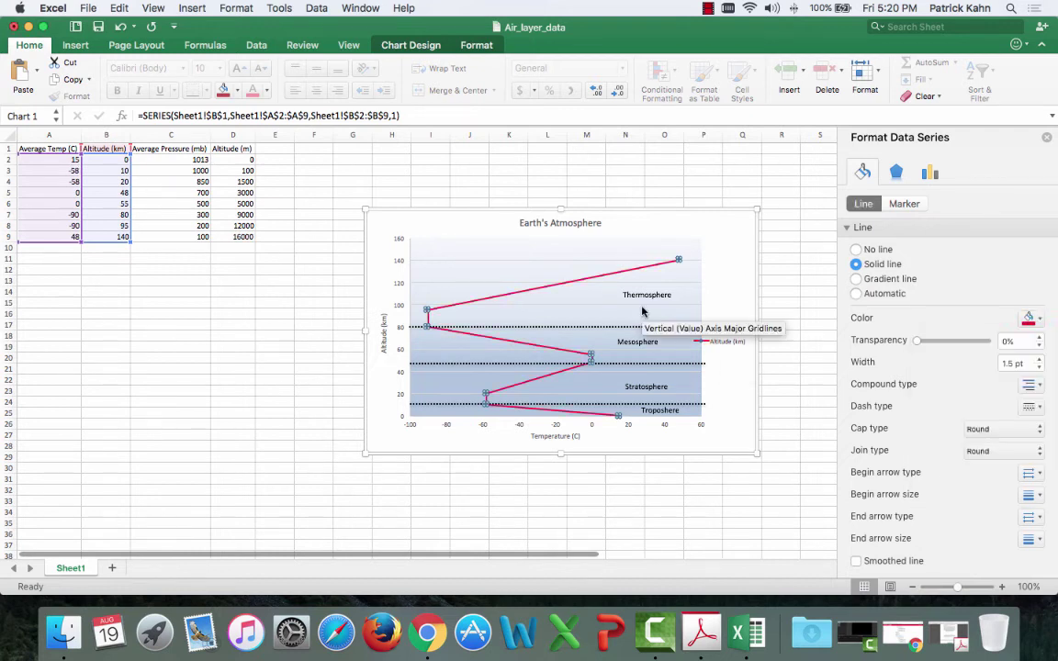
click(725, 346)
drag(752, 337, 776, 333)
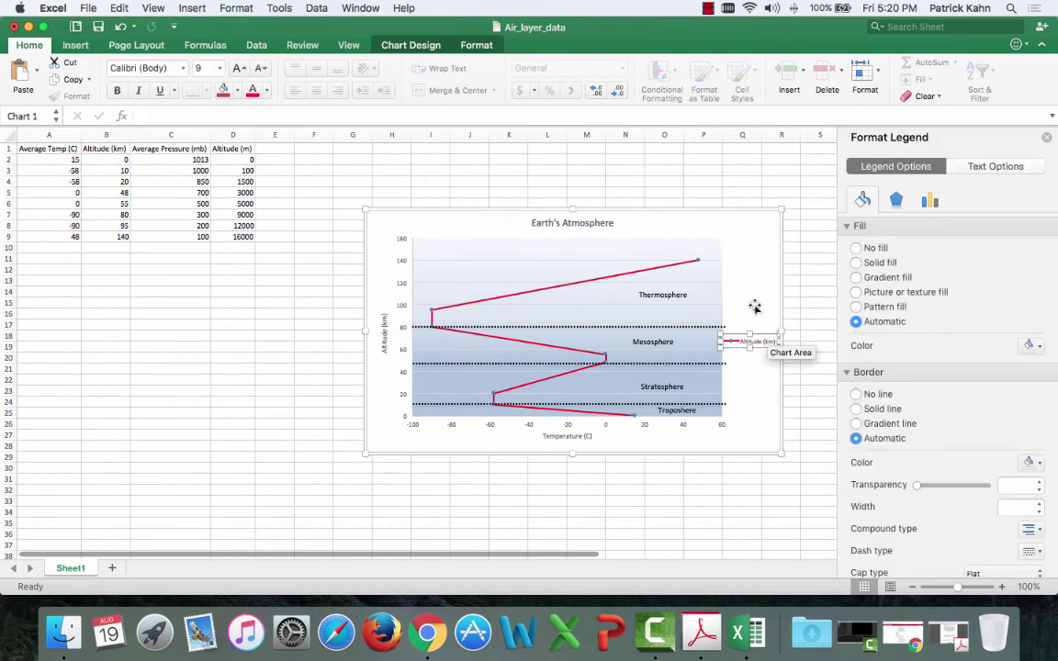
click(754, 306)
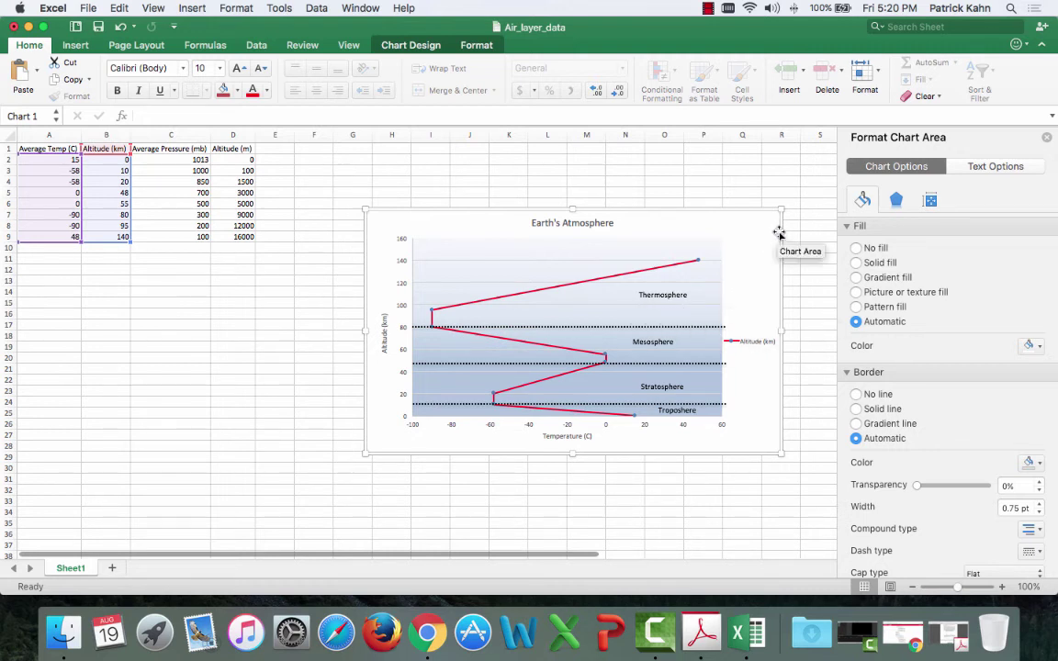
click(1046, 137)
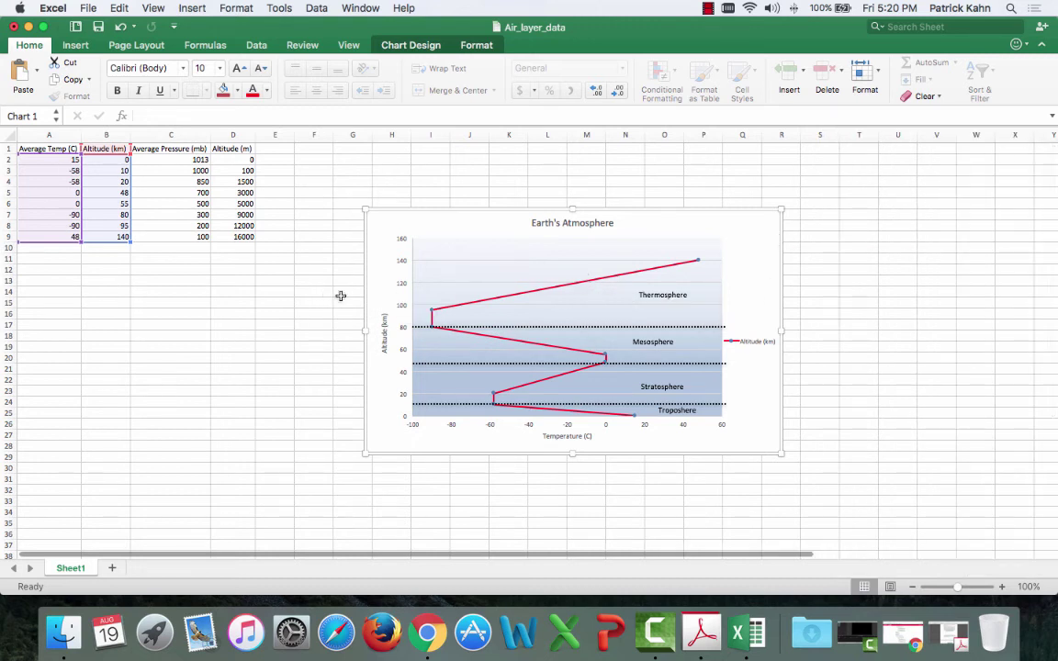
mouse_move(753, 232)
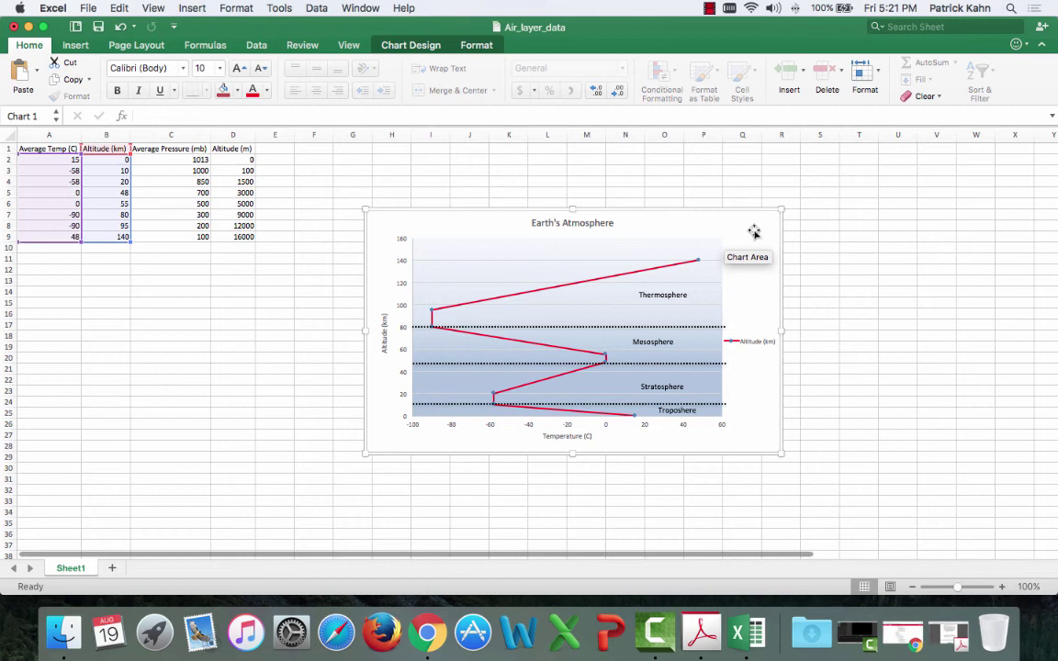
click(762, 226)
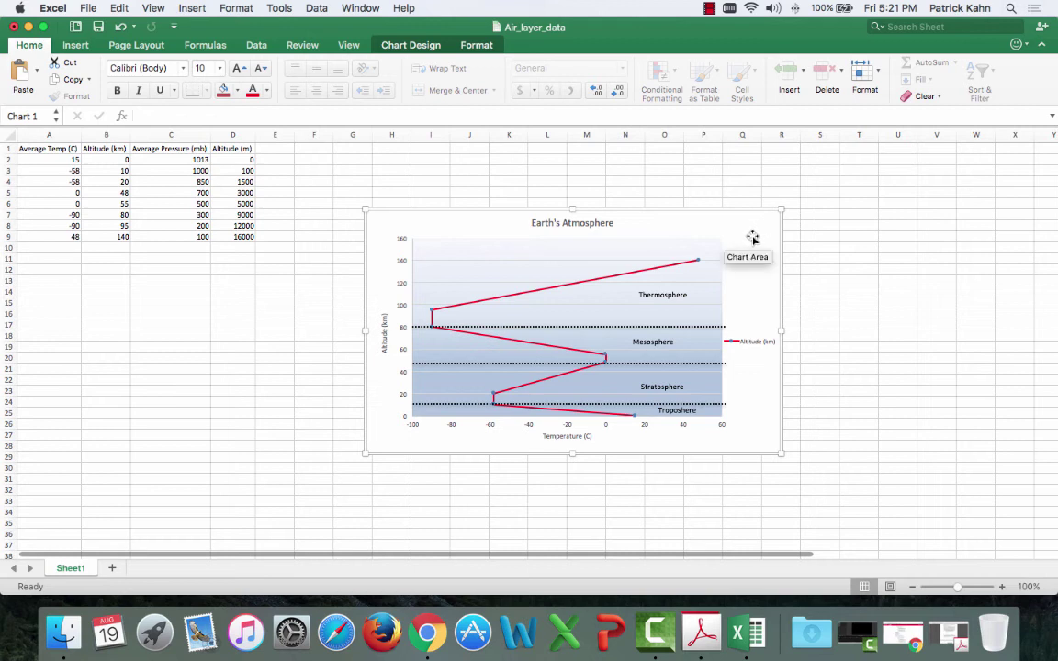
Step: Save the chart as a picture in Downloads named temp_altitude, keeping PNG format
right_click(752, 224)
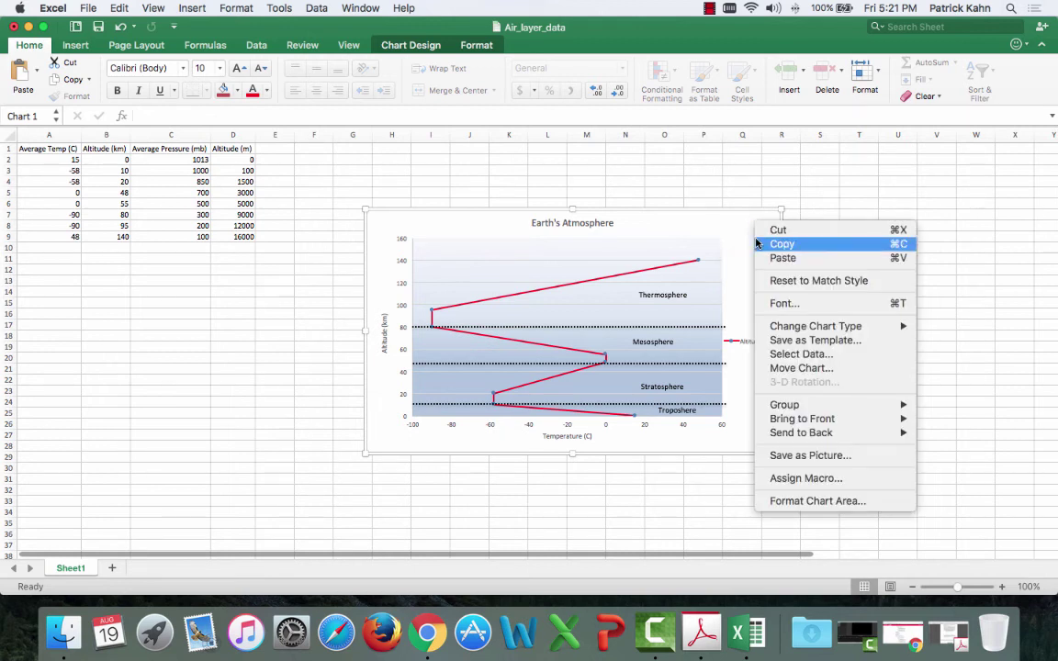
click(833, 457)
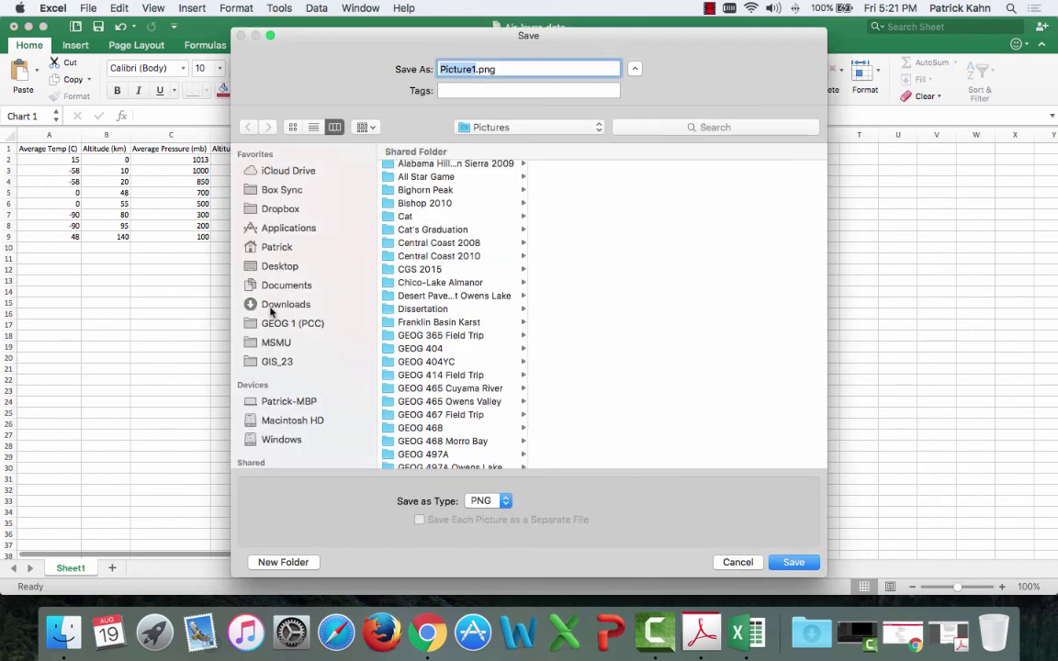
click(273, 306)
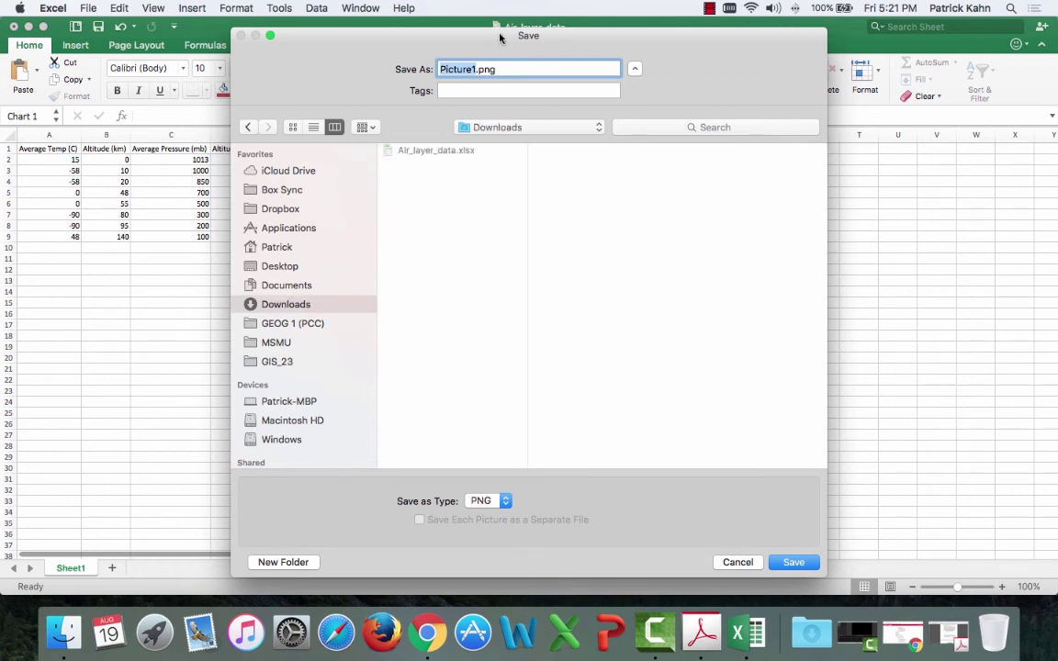
text(temp)
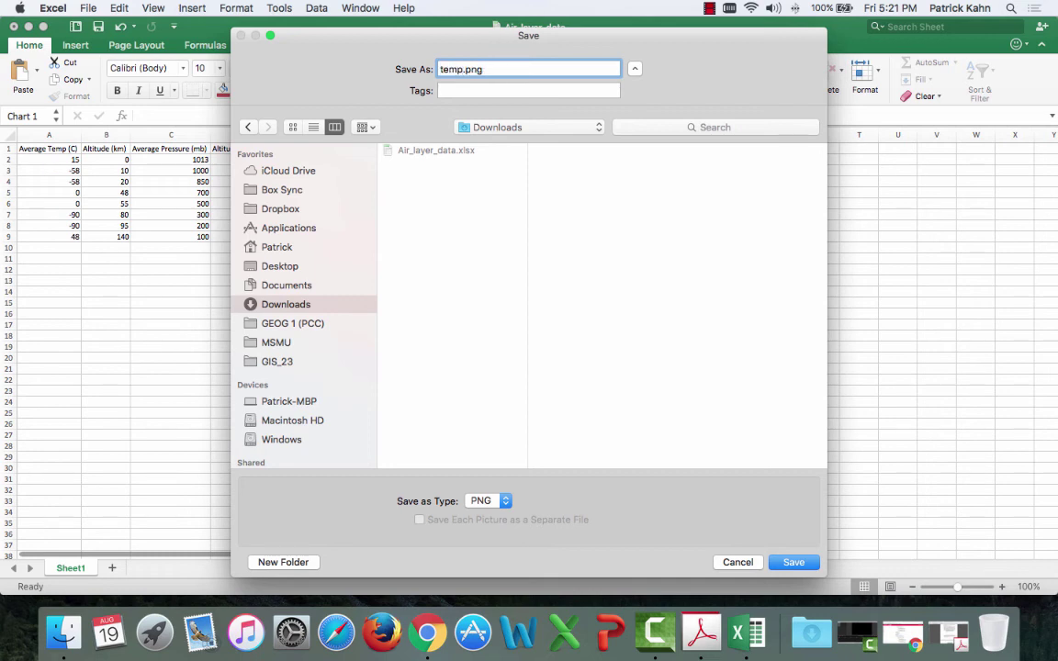
text(_)
text(altitude)
click(499, 501)
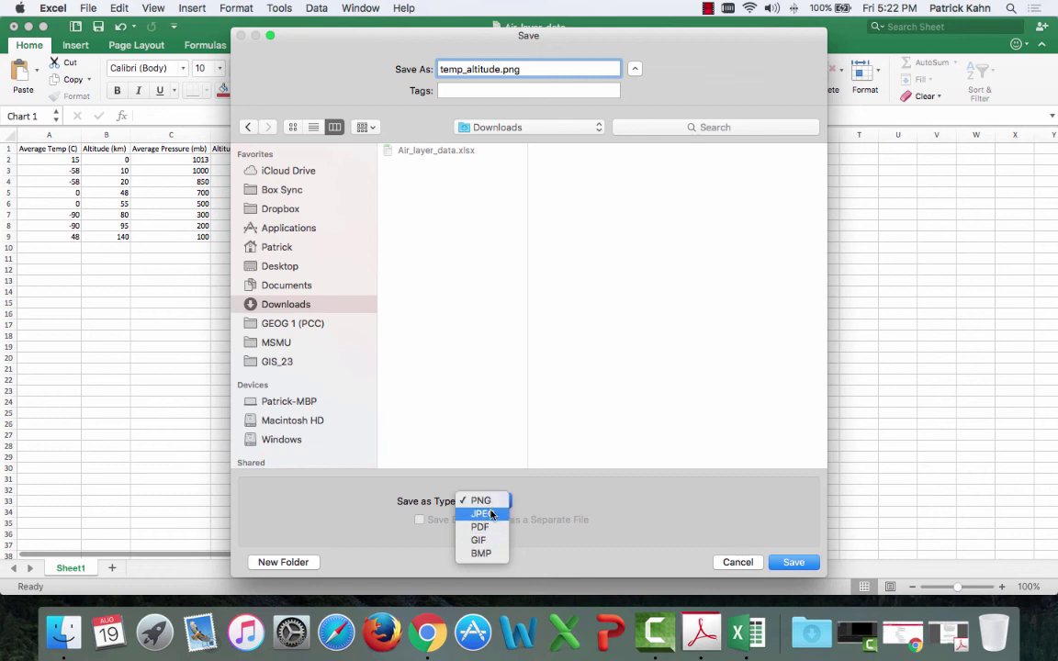
click(577, 514)
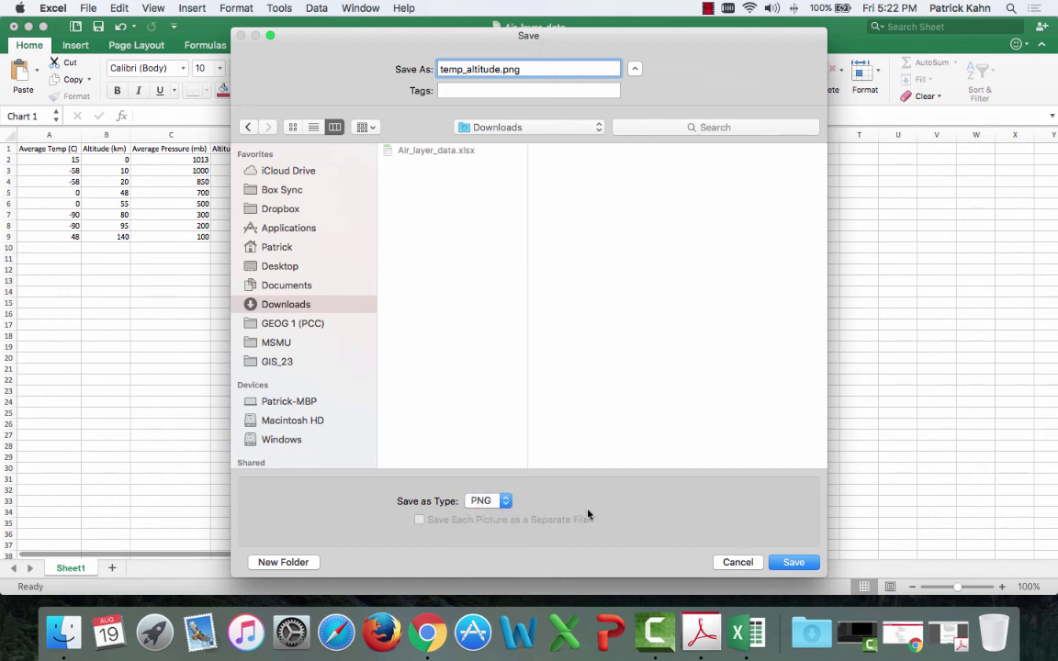
click(500, 501)
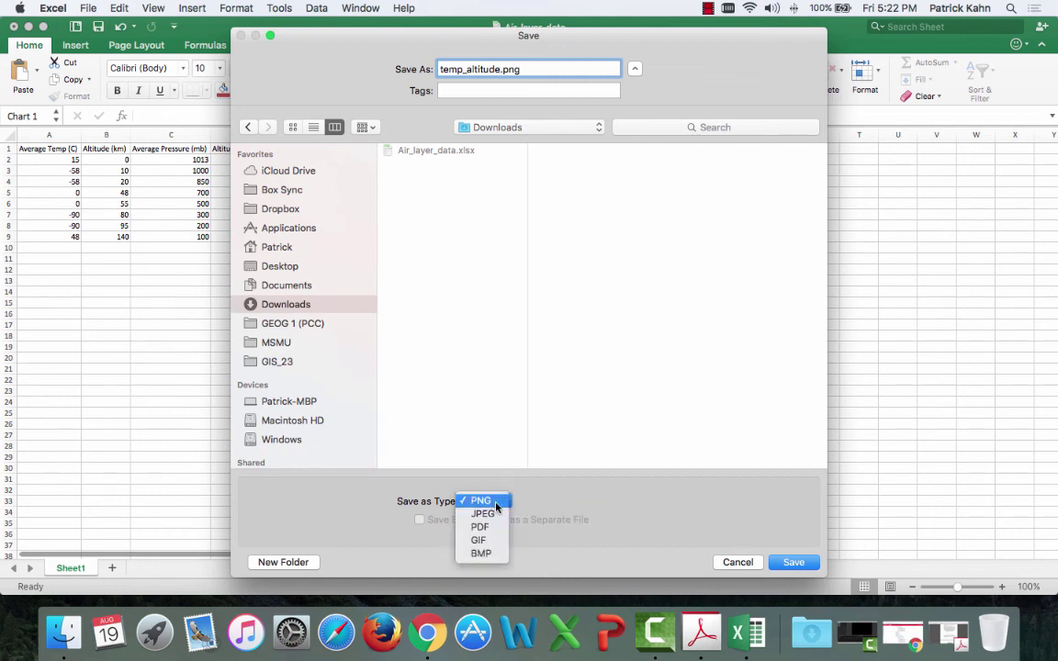
click(585, 497)
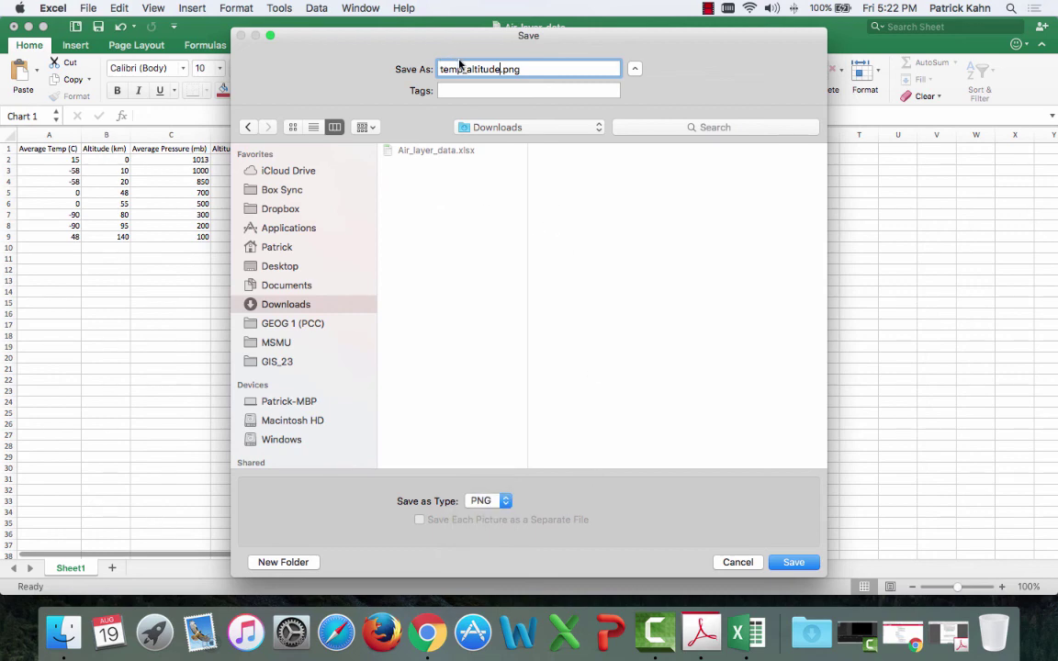
key(Return)
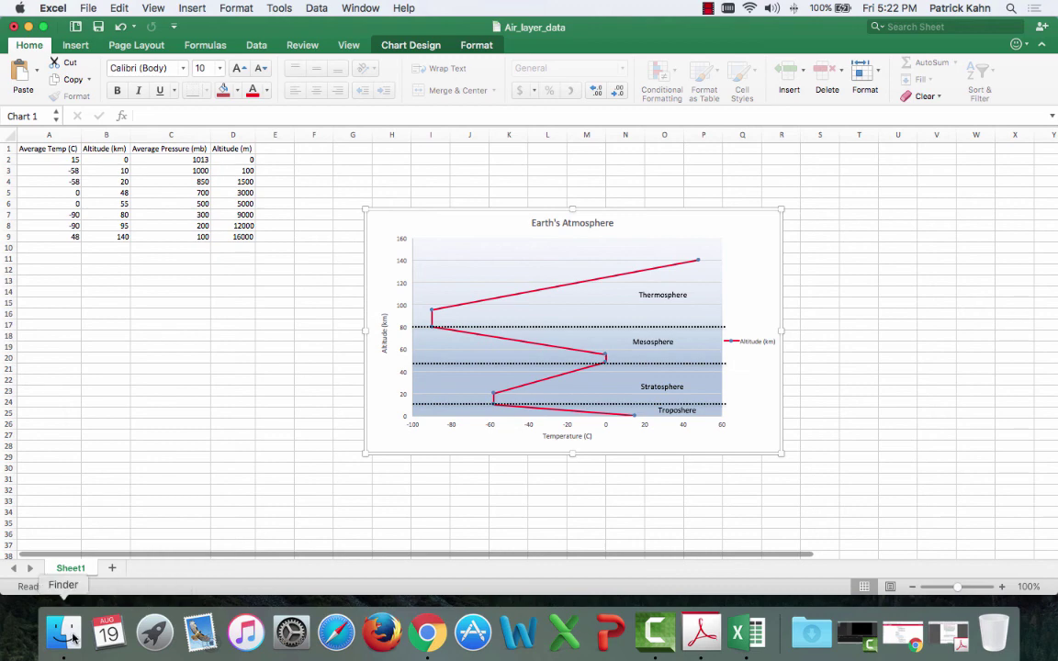
Step: Open temp_altitude.png from Finder's Downloads folder in Preview, then quit Preview
click(73, 636)
click(366, 392)
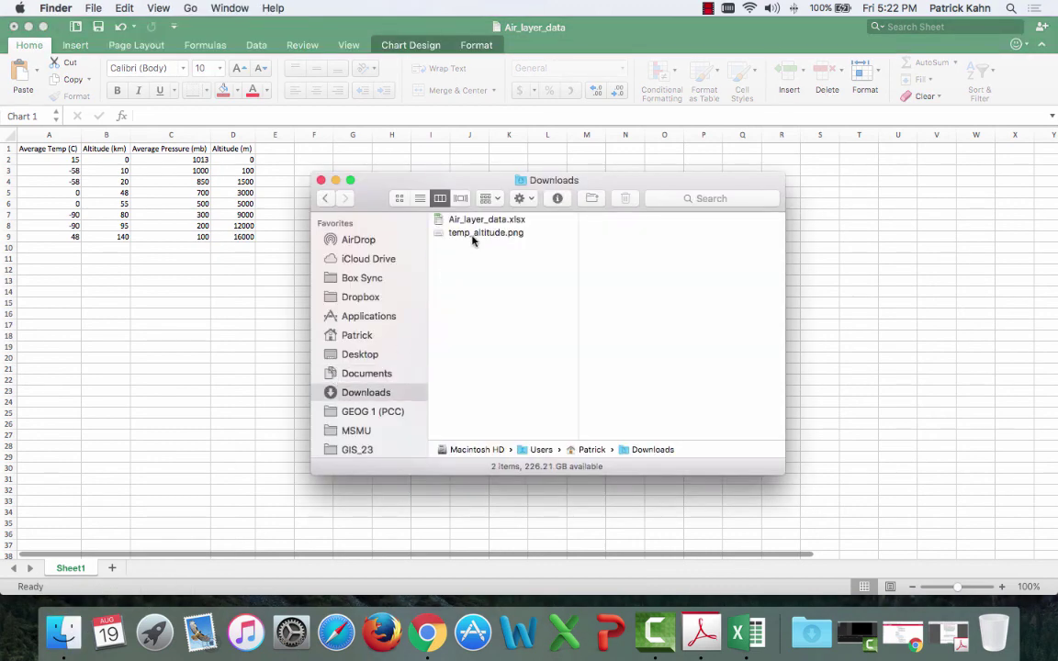
click(476, 233)
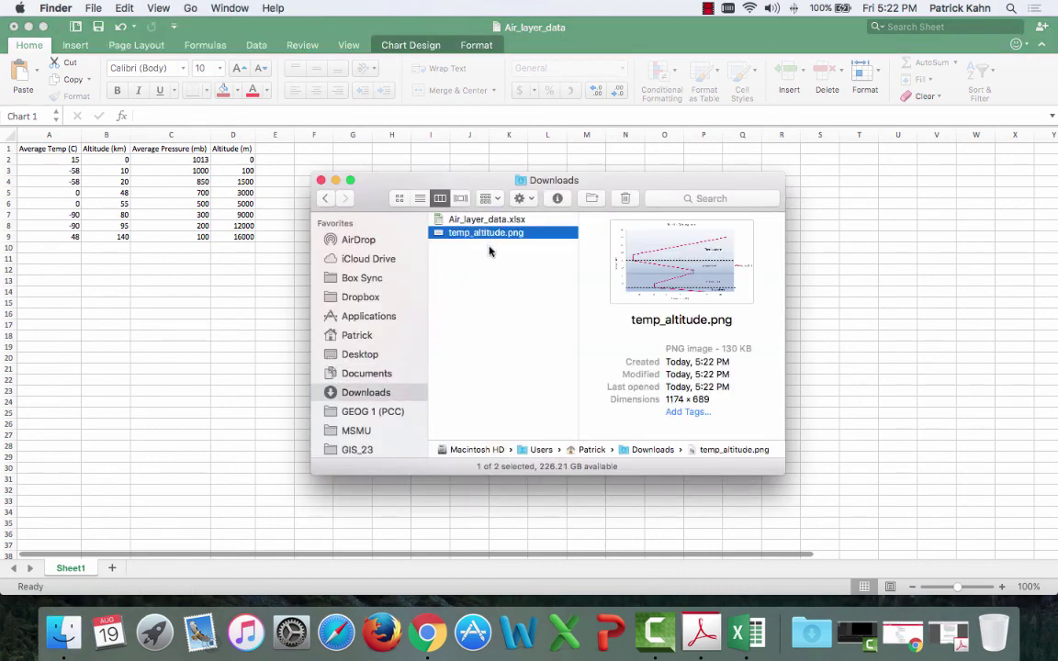
double_click(465, 232)
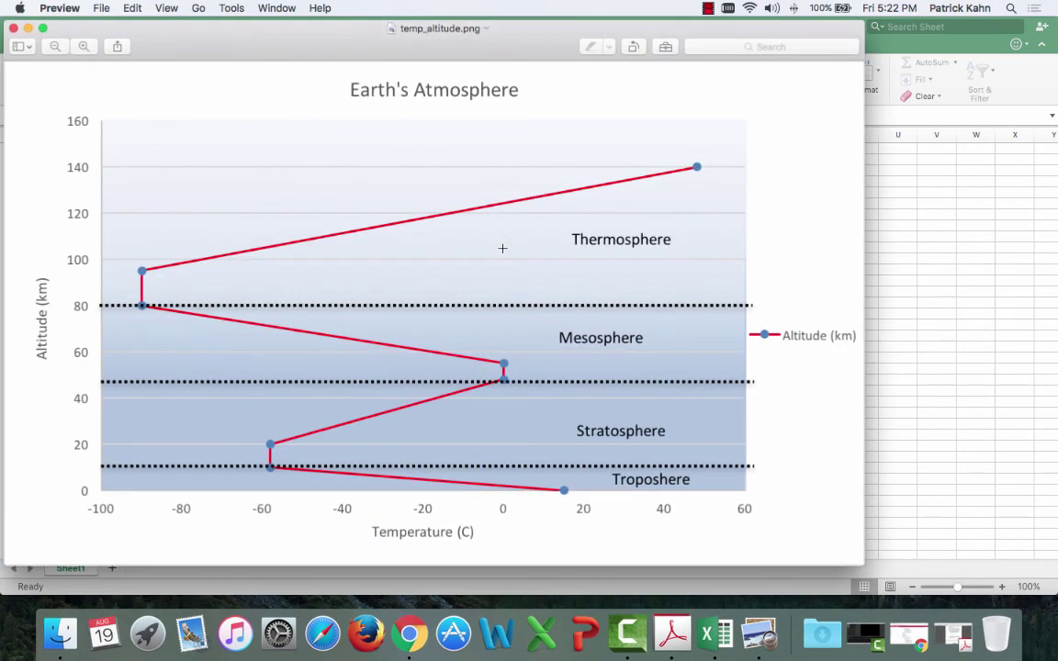
key(super+q)
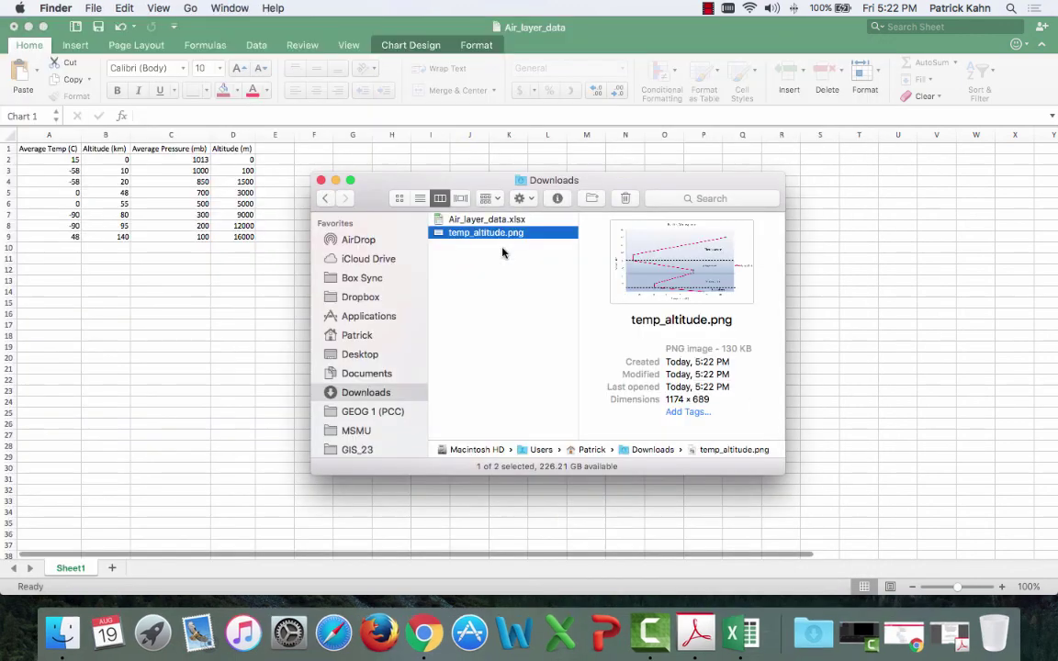
Step: Switch to the GEOG 105 Moodle page and open the Submit Temperature vs. Altitude Graph assignment
click(419, 628)
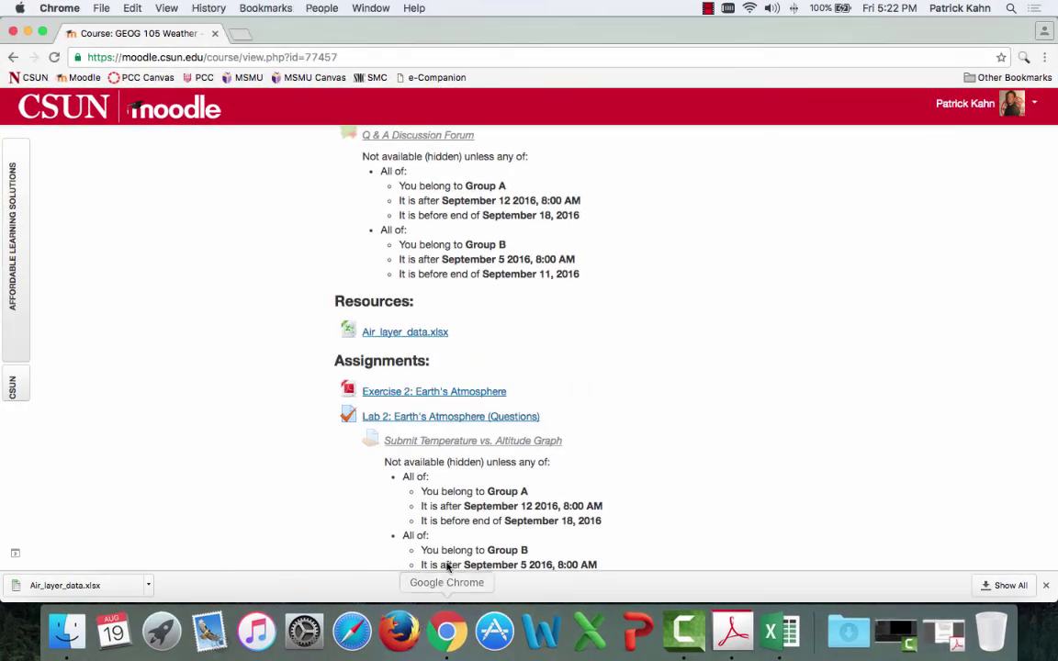
scroll(662, 257, up, 3)
scroll(663, 262, up, 1)
scroll(663, 264, down, 3)
scroll(663, 265, down, 2)
click(525, 272)
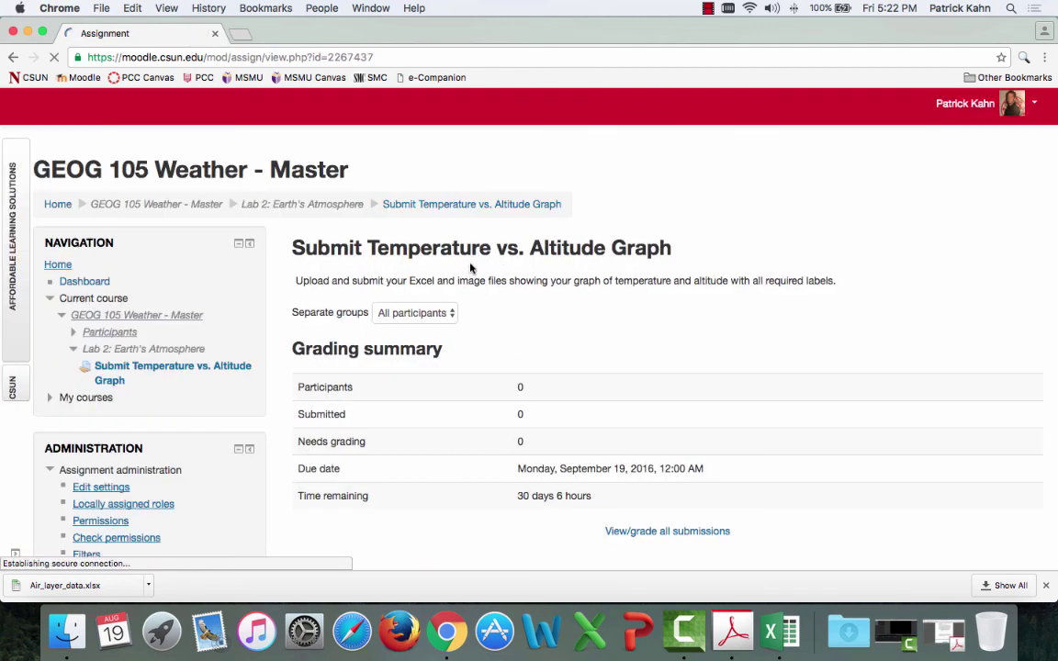
scroll(720, 362, down, 3)
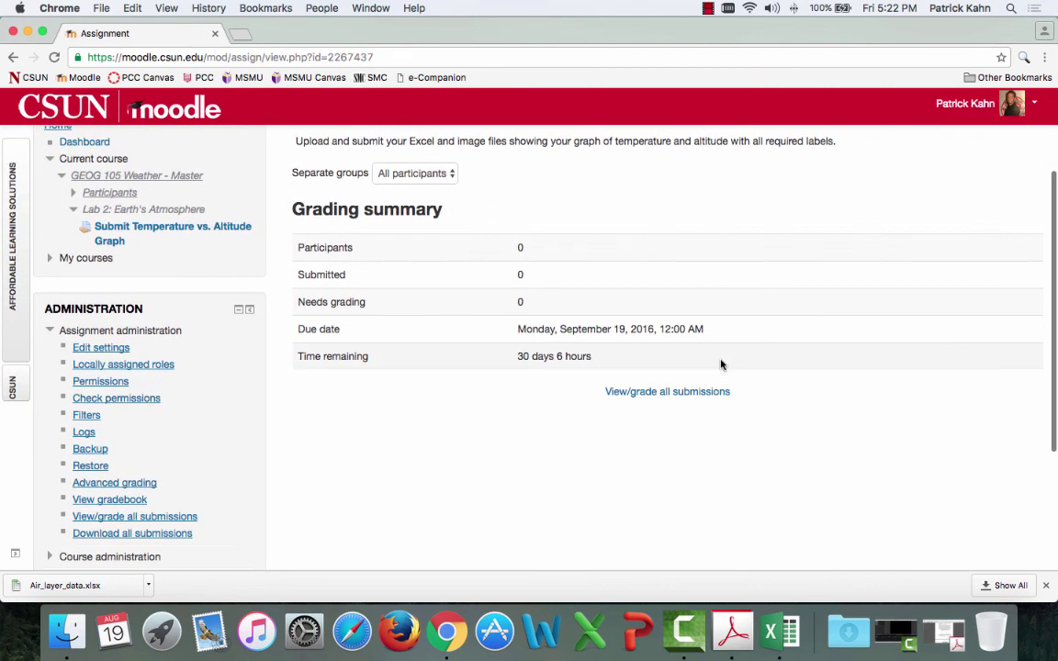
scroll(720, 365, up, 1)
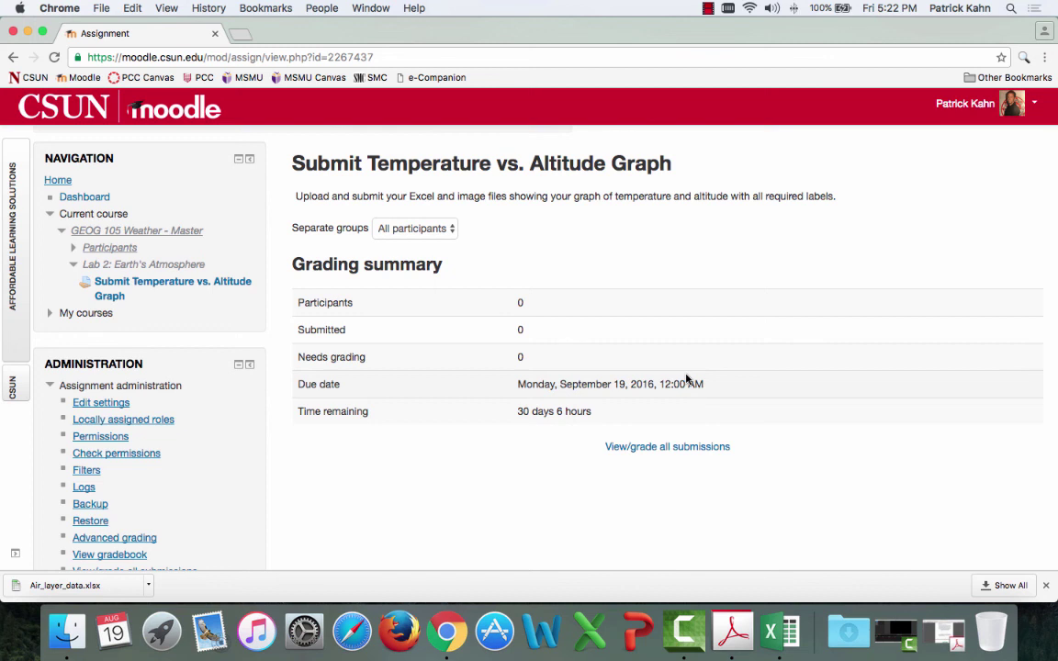
scroll(679, 377, down, 1)
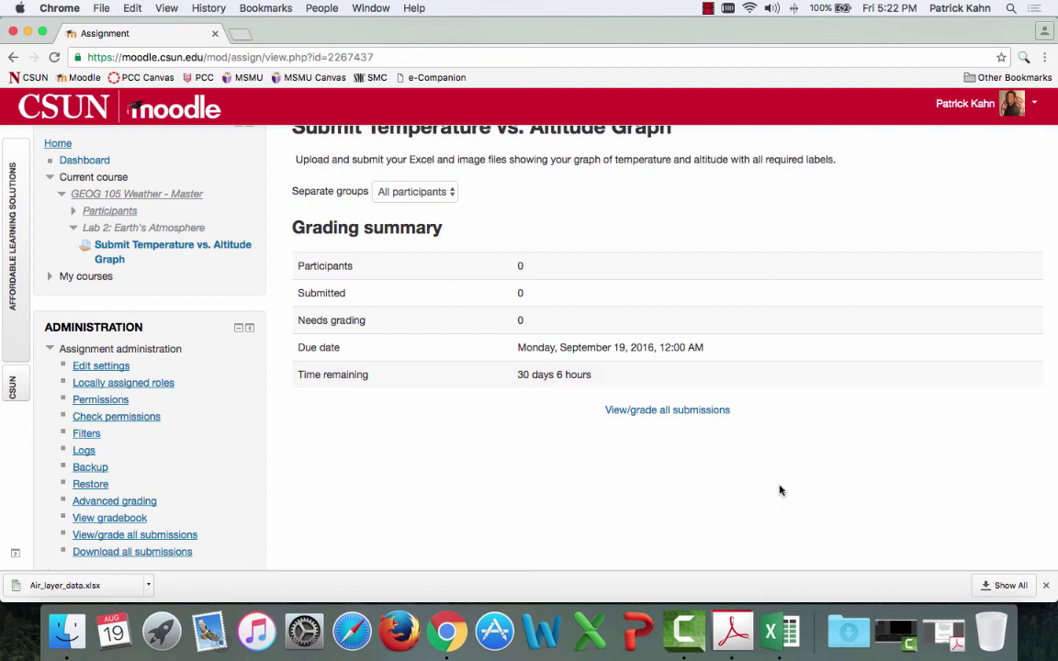
Step: Switch to the lab manual and scroll to Question 7's pressure-versus-altitude graph
click(722, 622)
scroll(630, 470, down, 2)
scroll(634, 472, down, 5)
scroll(634, 473, down, 5)
scroll(634, 473, down, 3)
scroll(613, 447, down, 2)
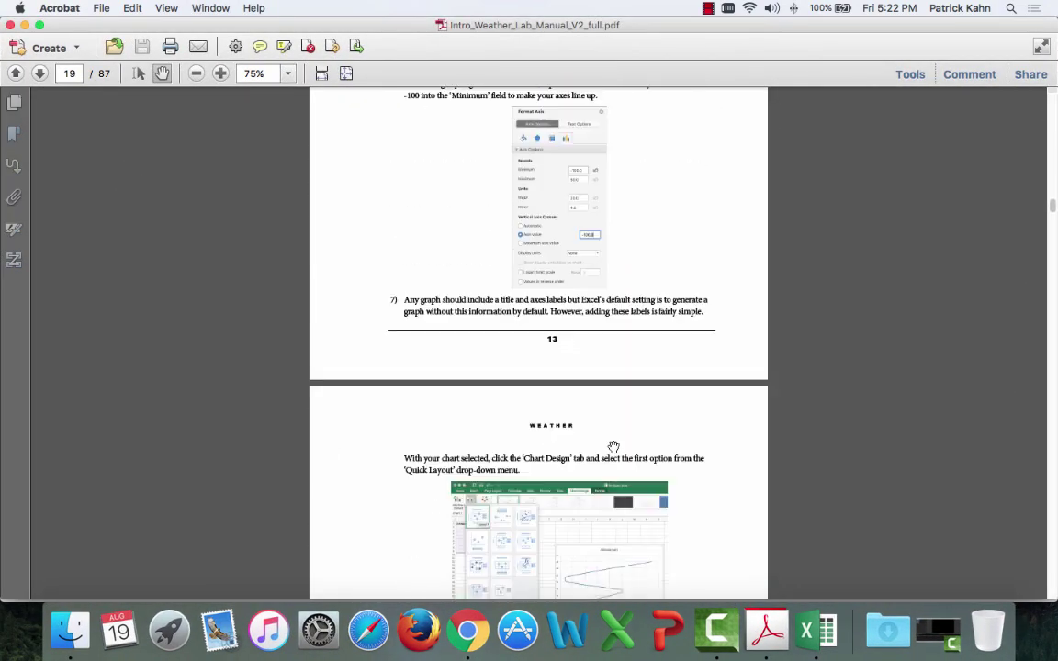
scroll(614, 447, down, 2)
scroll(613, 447, down, 5)
scroll(615, 449, down, 3)
scroll(617, 451, down, 5)
scroll(617, 451, down, 5)
scroll(617, 451, down, 5)
scroll(617, 451, down, 2)
scroll(616, 451, down, 5)
scroll(616, 451, down, 10)
scroll(615, 449, up, 2)
scroll(614, 449, up, 1)
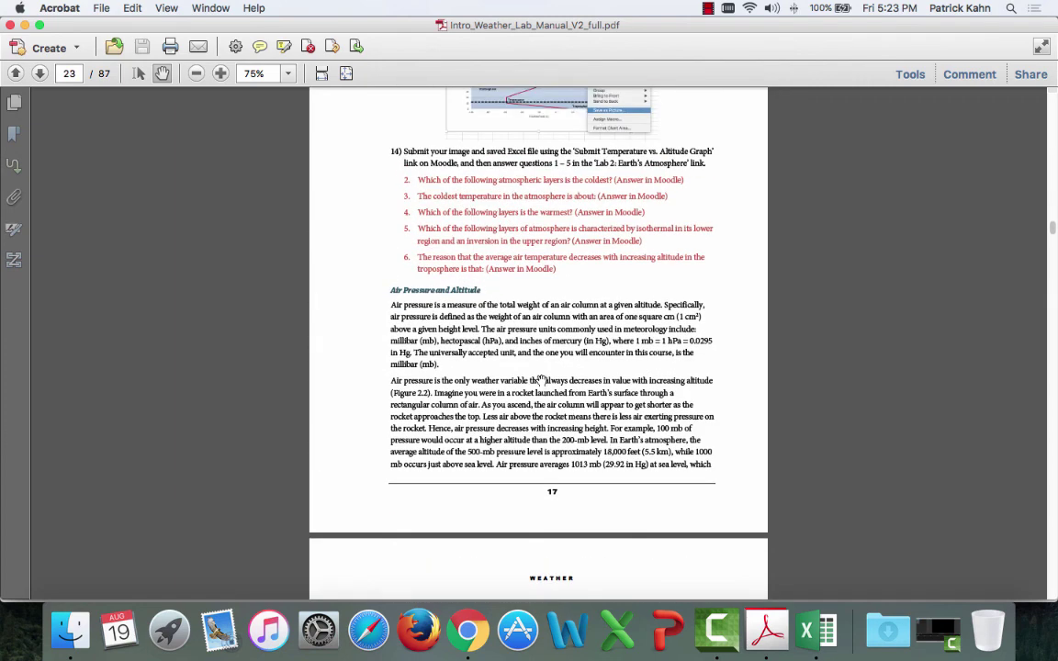
scroll(542, 380, down, 5)
scroll(541, 380, down, 5)
scroll(541, 380, down, 6)
scroll(542, 380, down, 4)
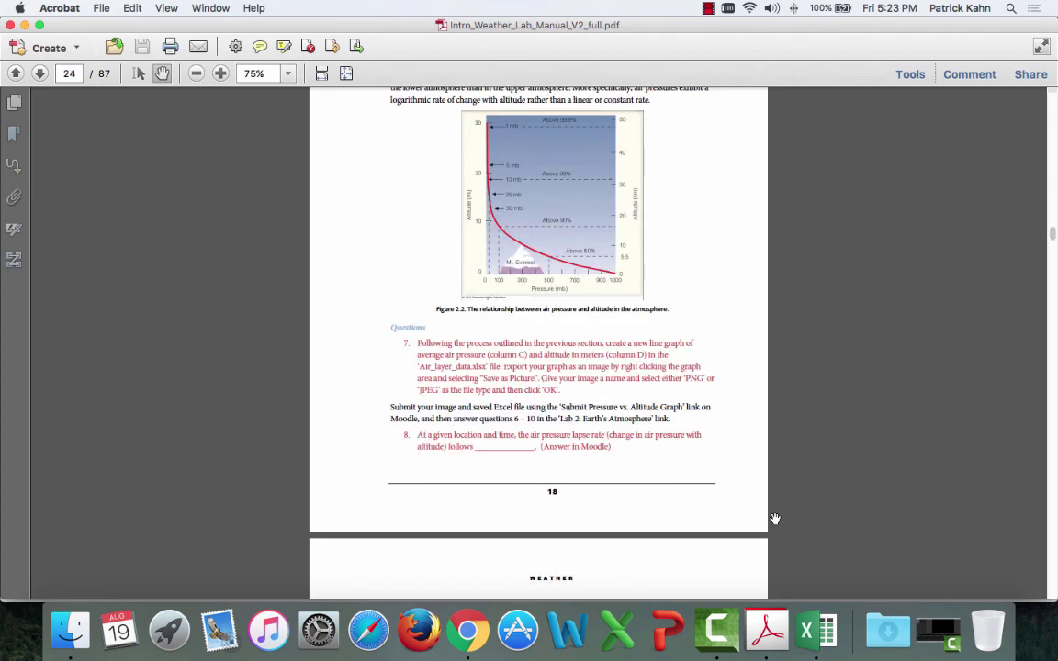
Step: Switch back to Excel and select the Average Pressure (mb) column, then cells C1 and D1
click(809, 652)
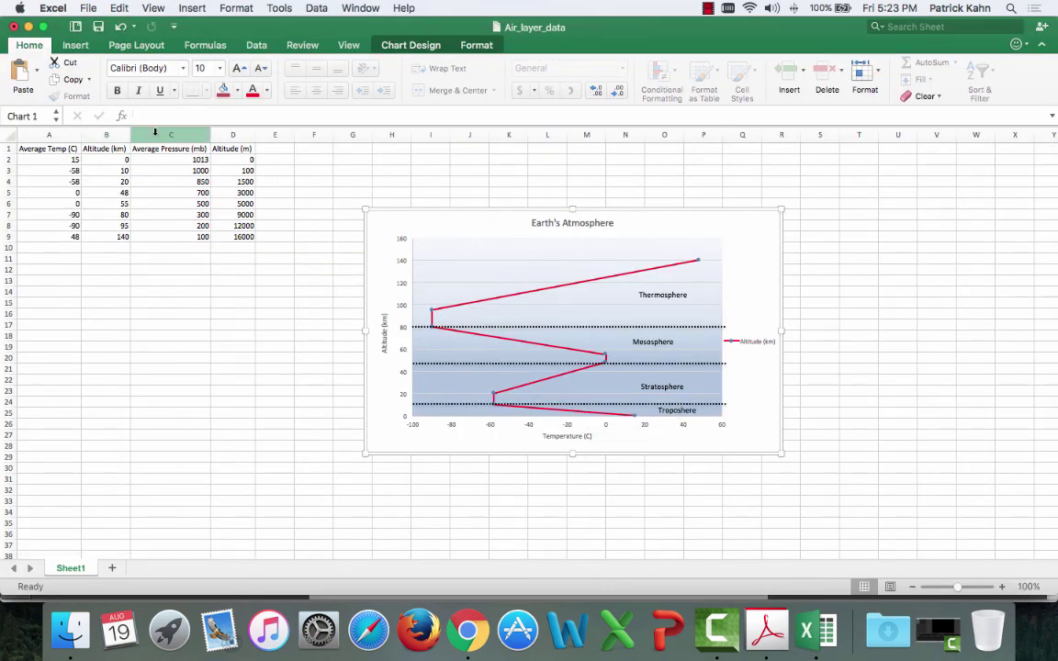
click(157, 134)
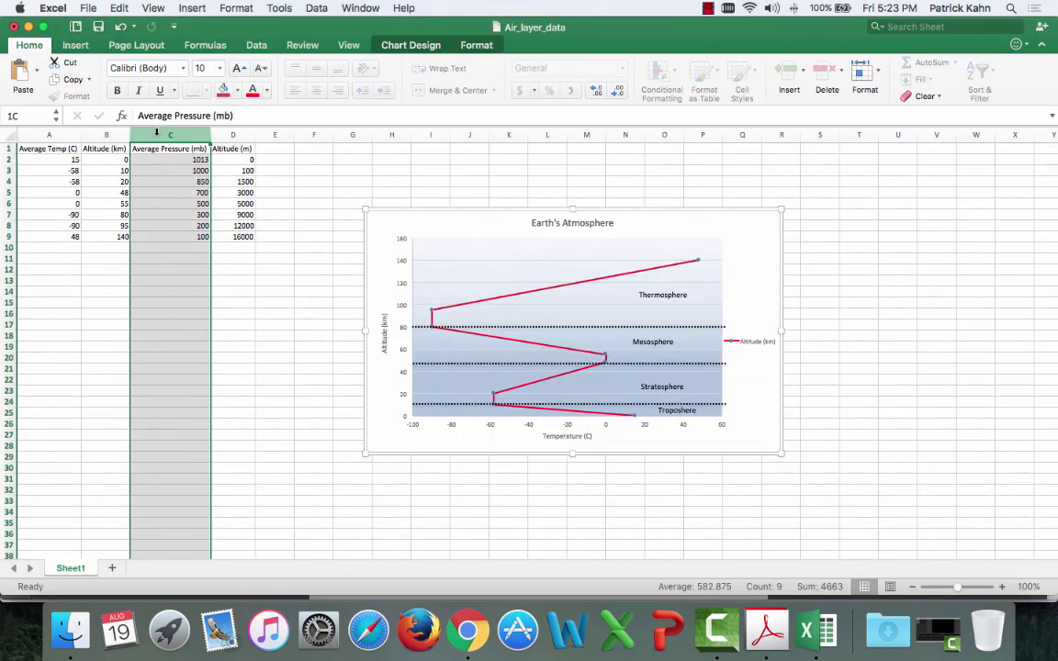
click(200, 149)
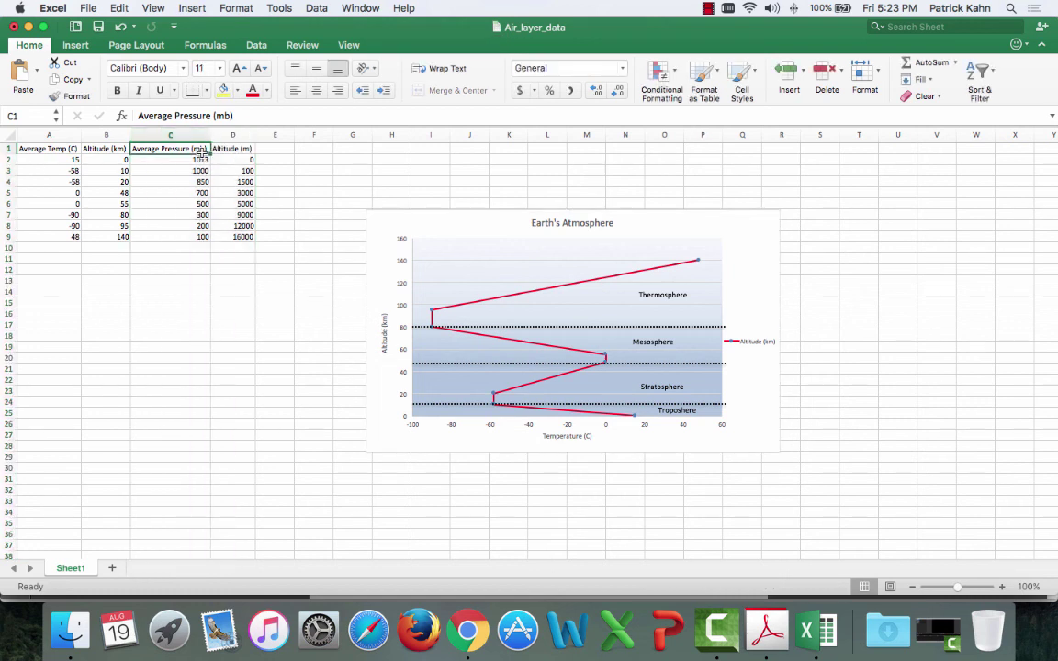
key(Right)
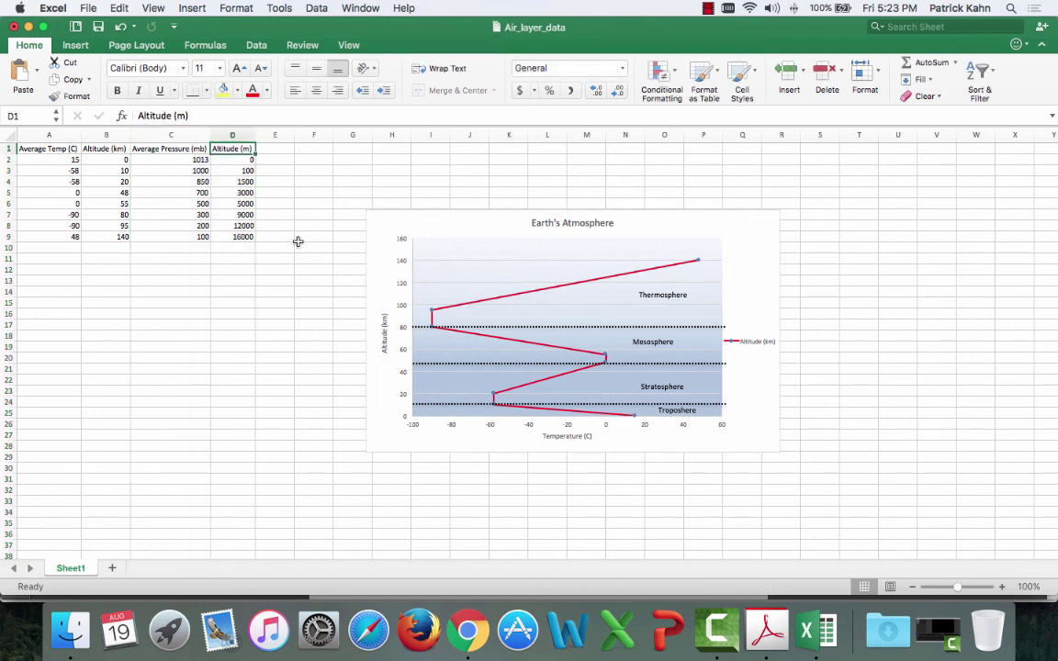